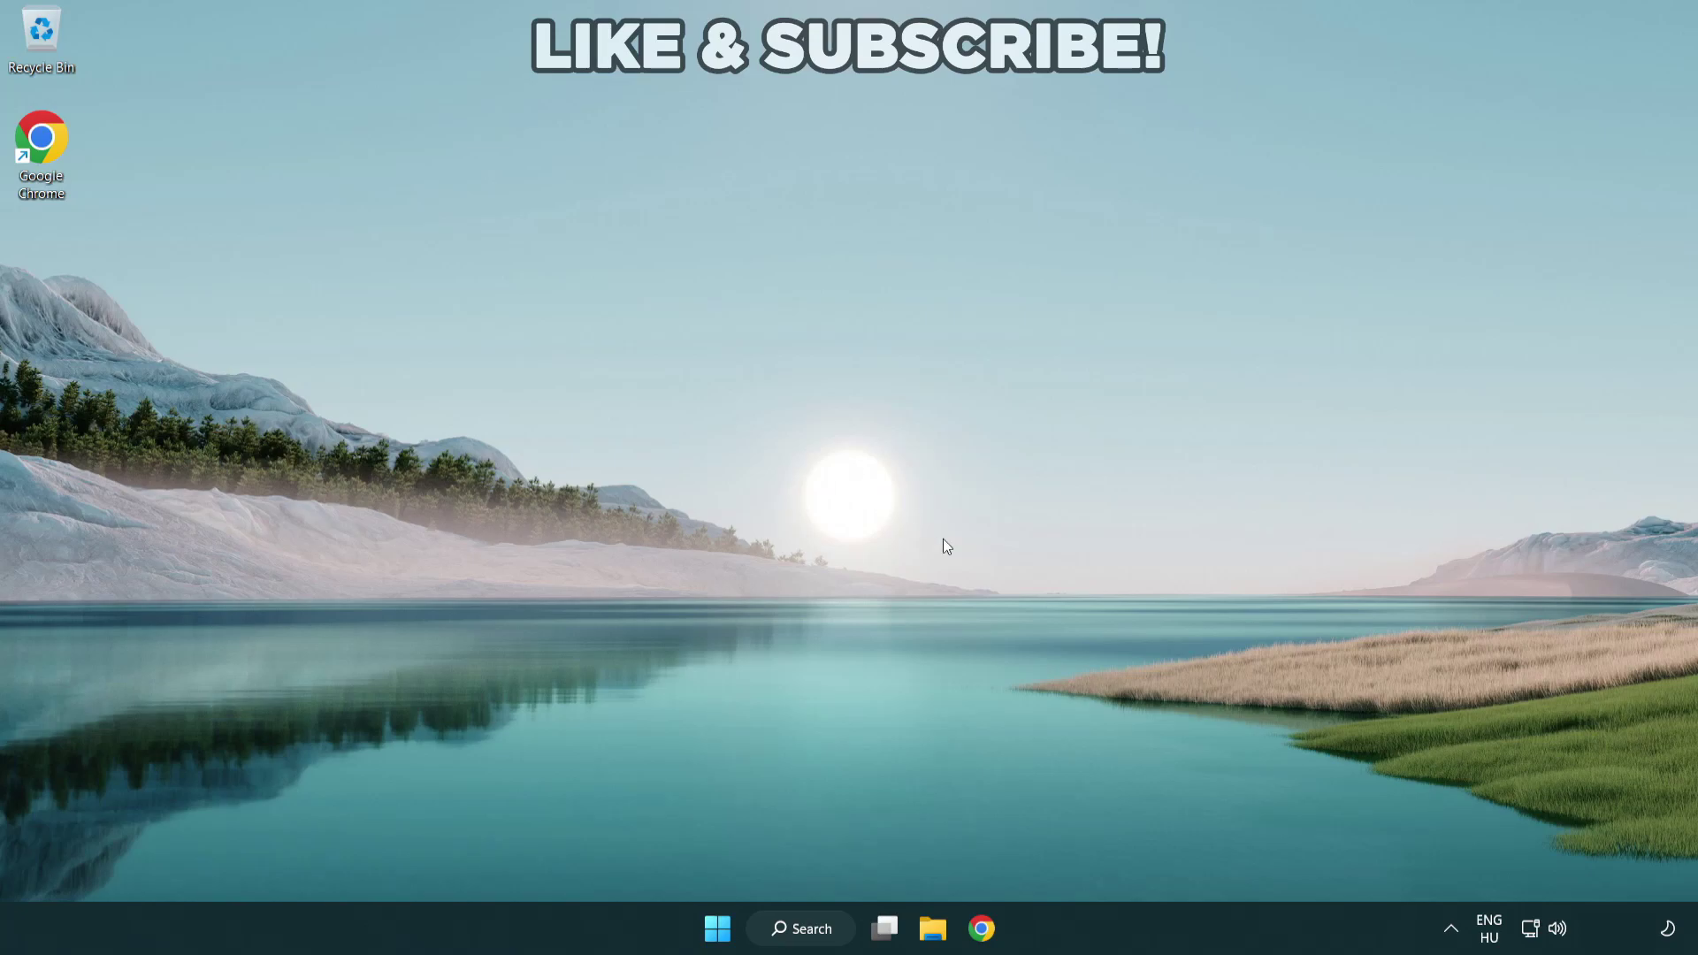
# Step: Switch Quick Settings sound output from CABLE Input to Speakers (High Definition Audio Device)
pyautogui.click(1559, 929)
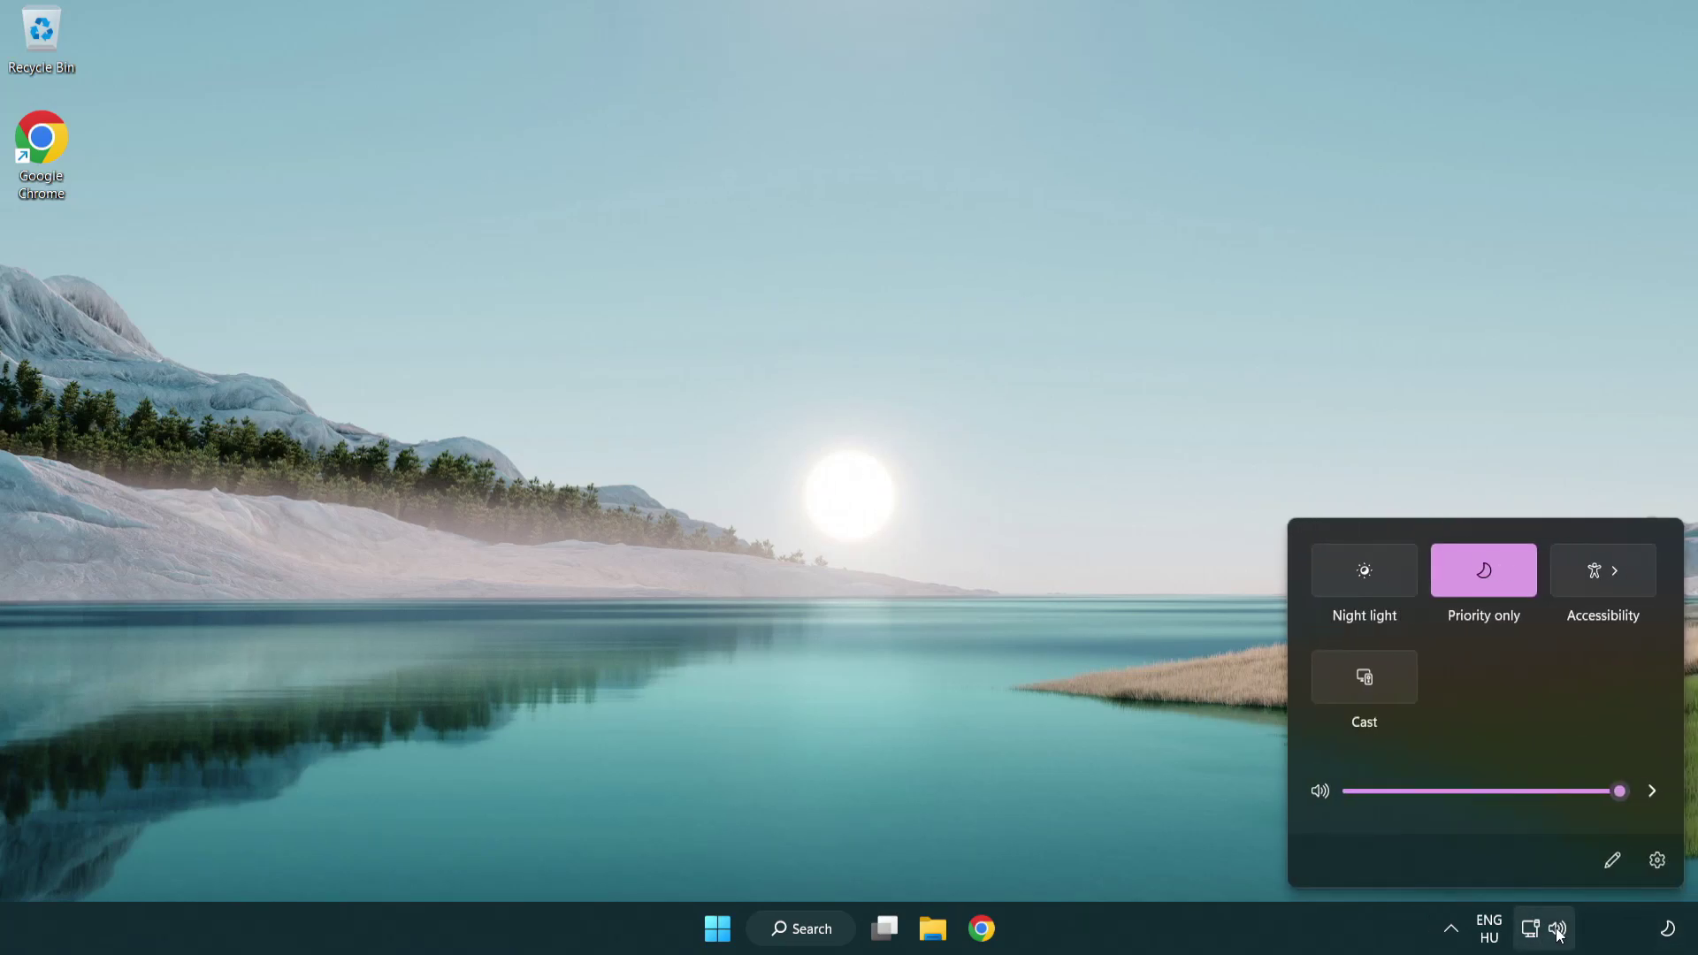
pyautogui.click(1651, 790)
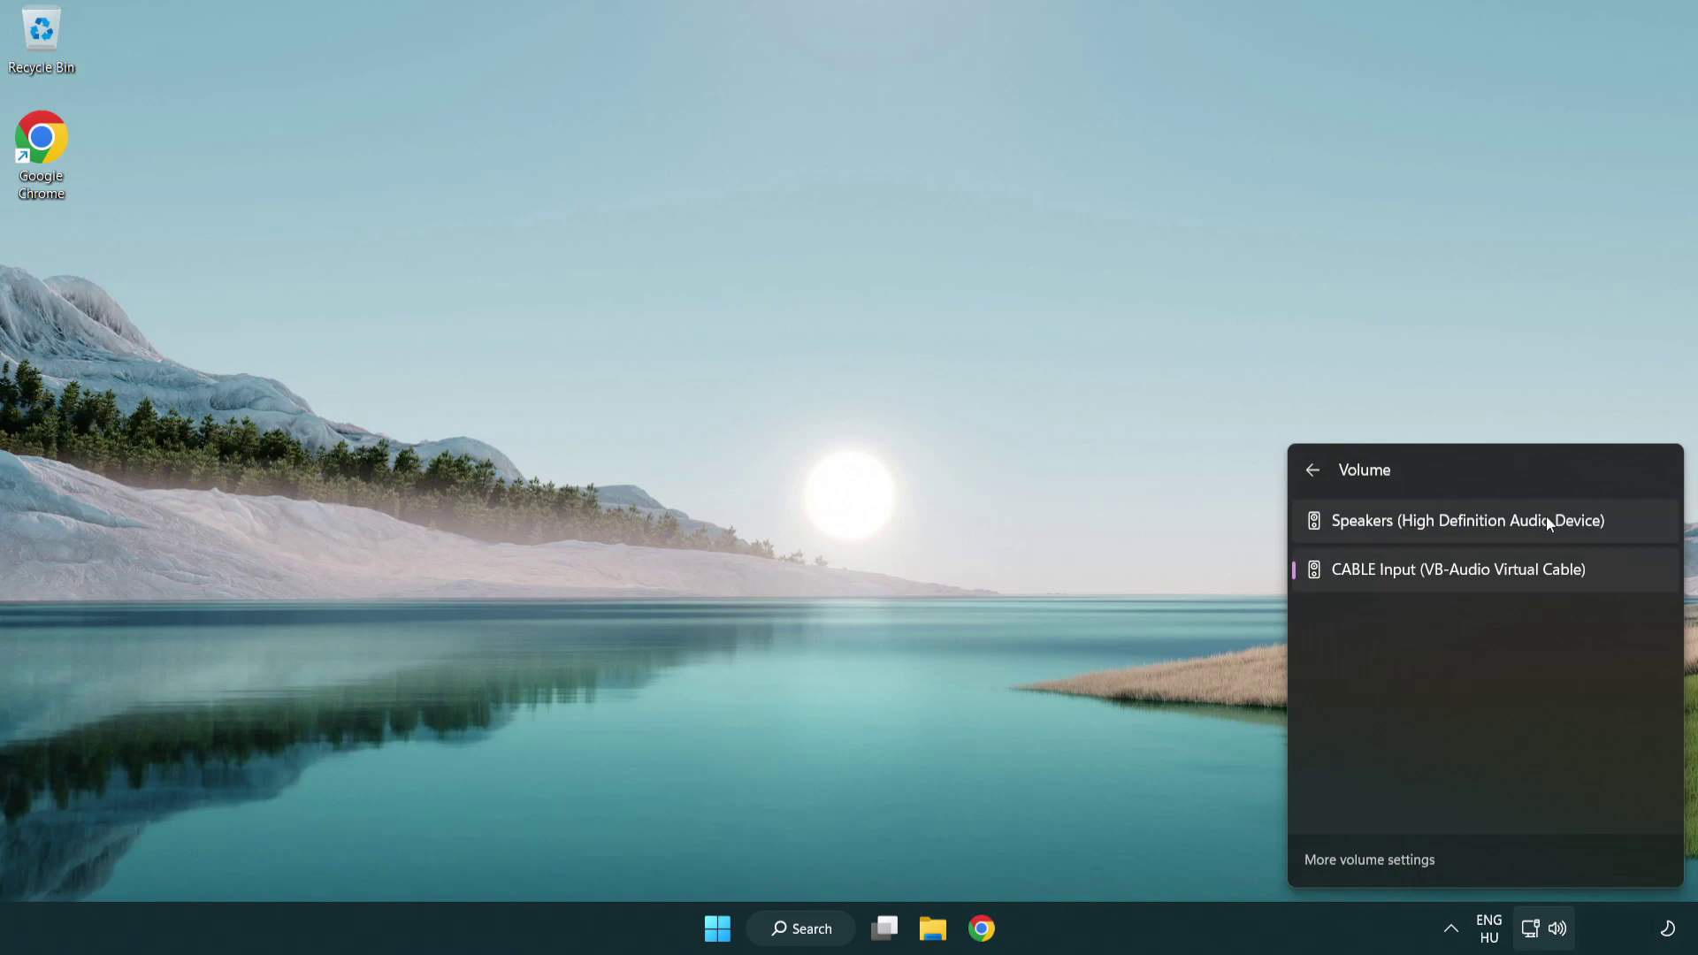
pyautogui.click(1630, 529)
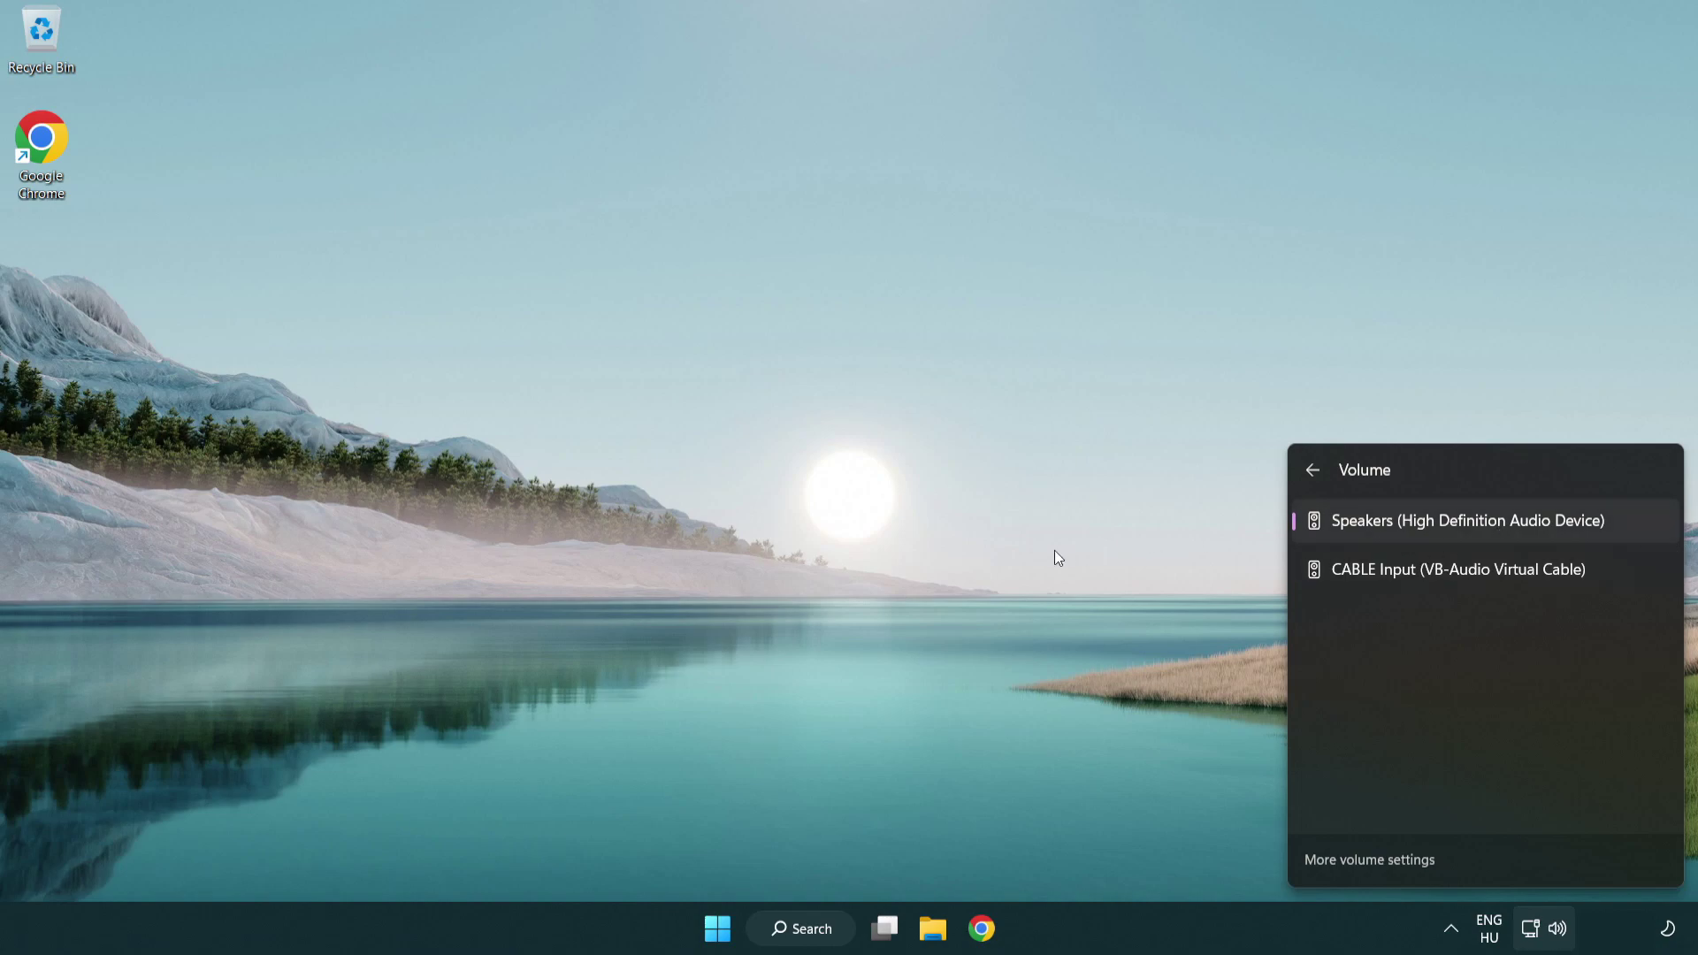
pyautogui.click(893, 509)
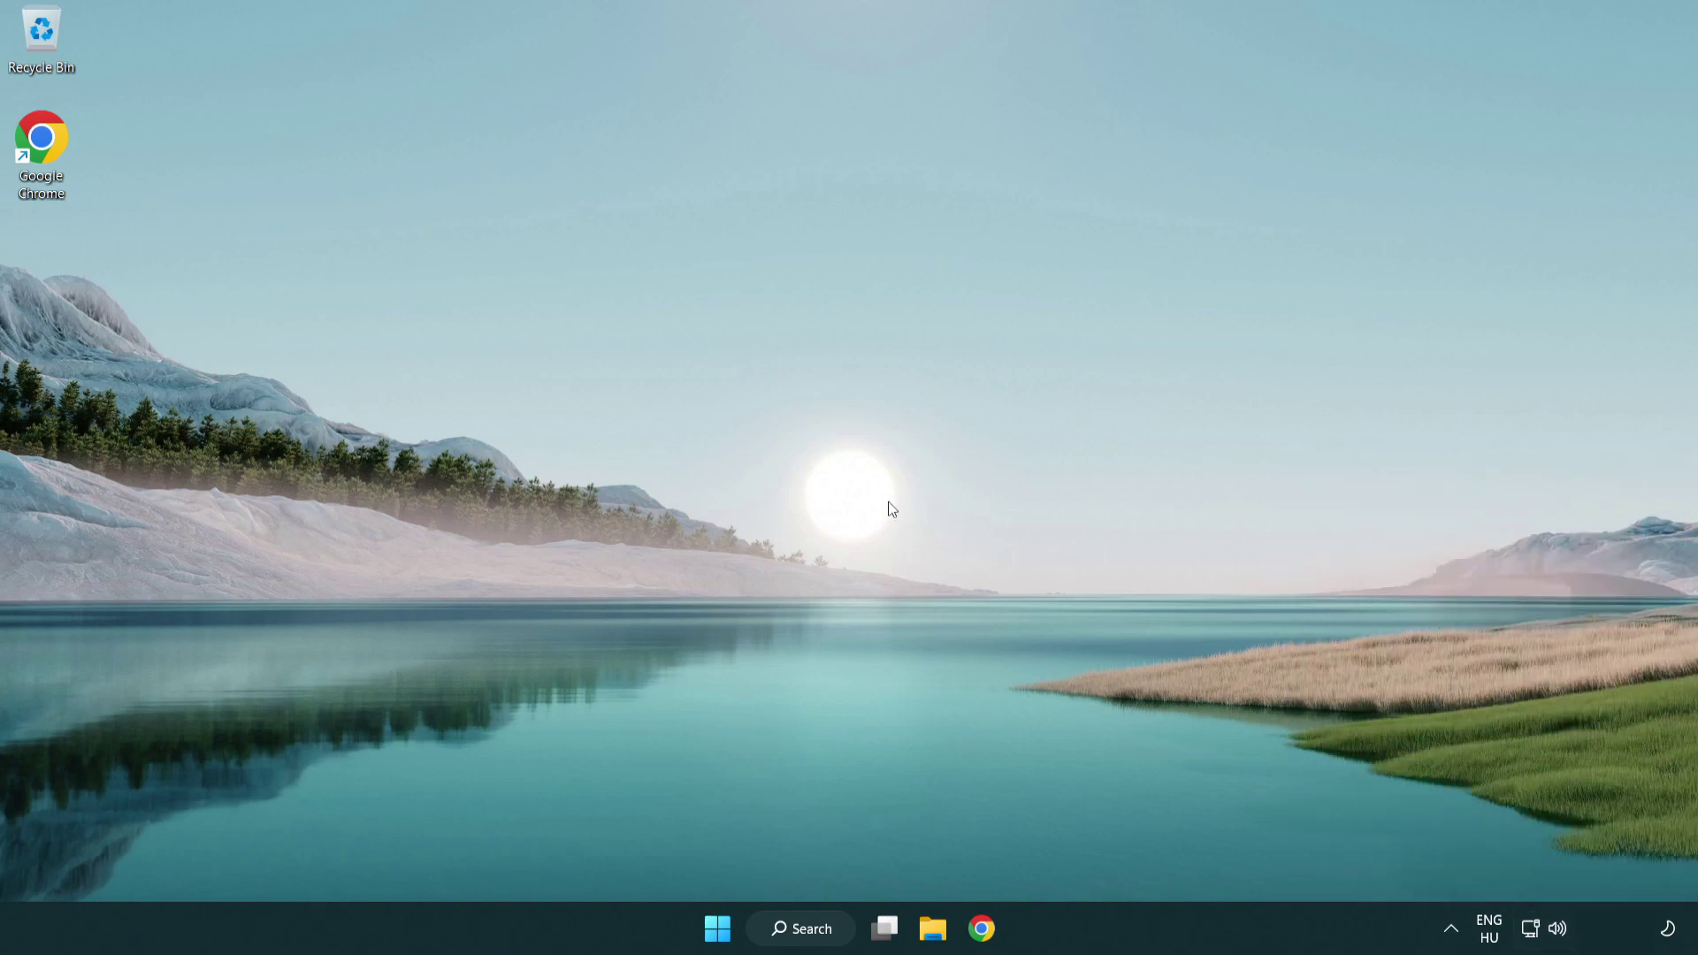
# Step: Reset sound devices and app volumes to defaults in the Volume mixer, then close Settings
pyautogui.rightClick(1558, 930)
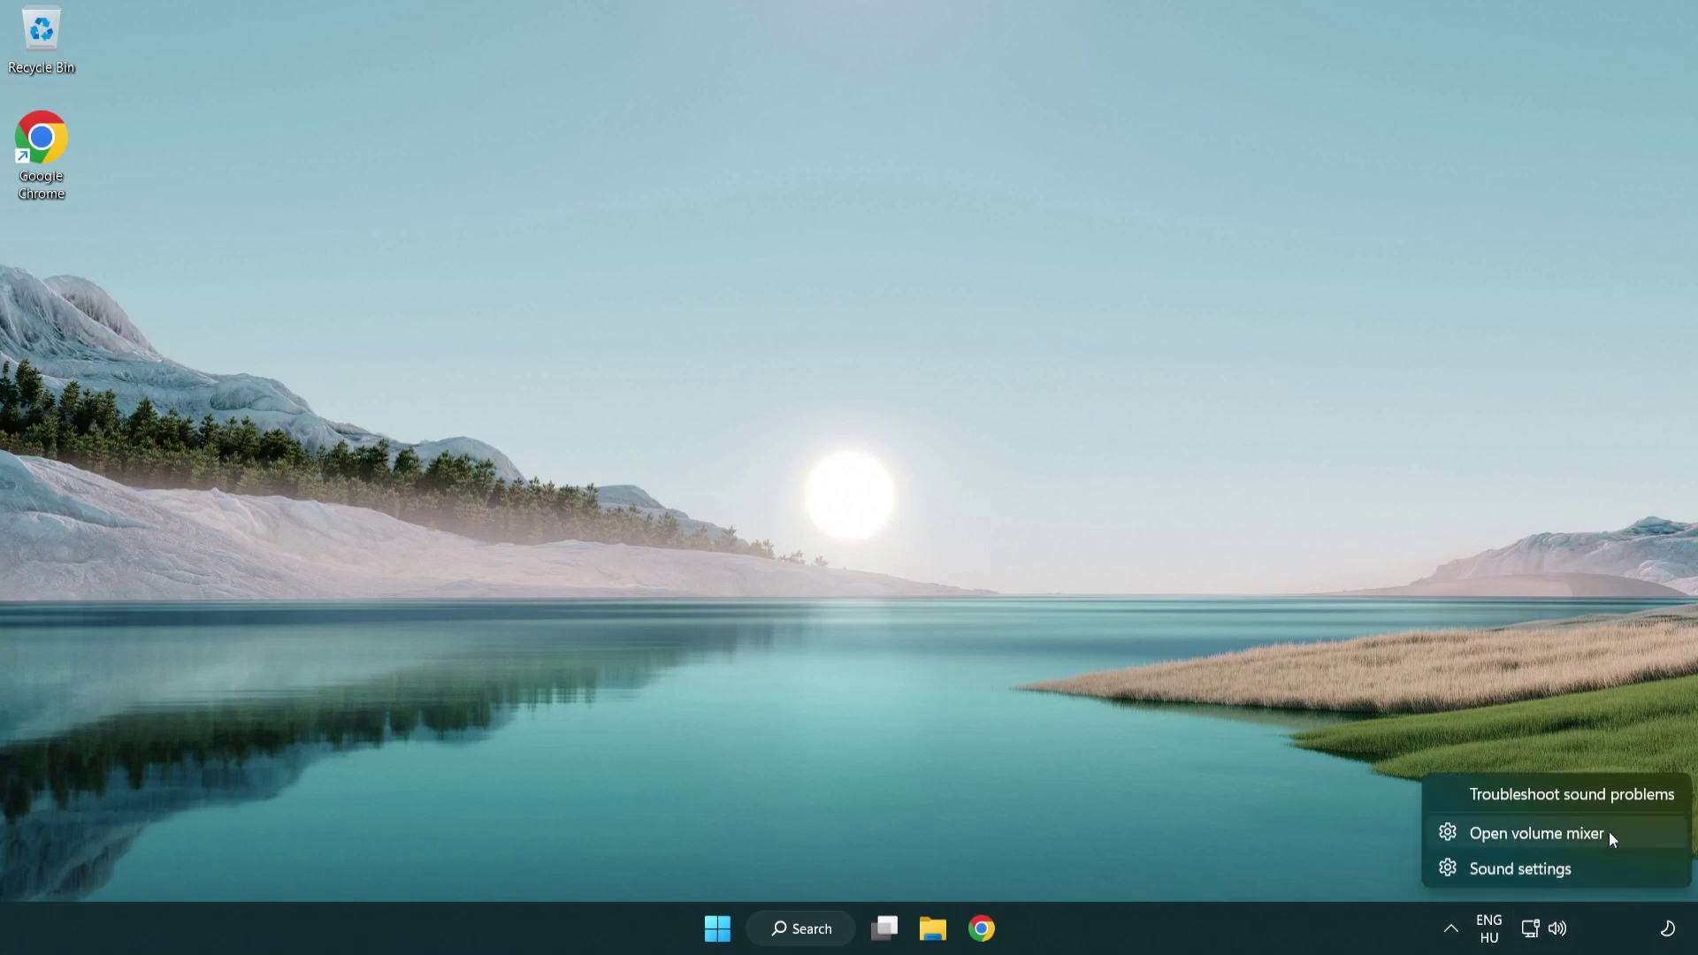
pyautogui.click(1640, 841)
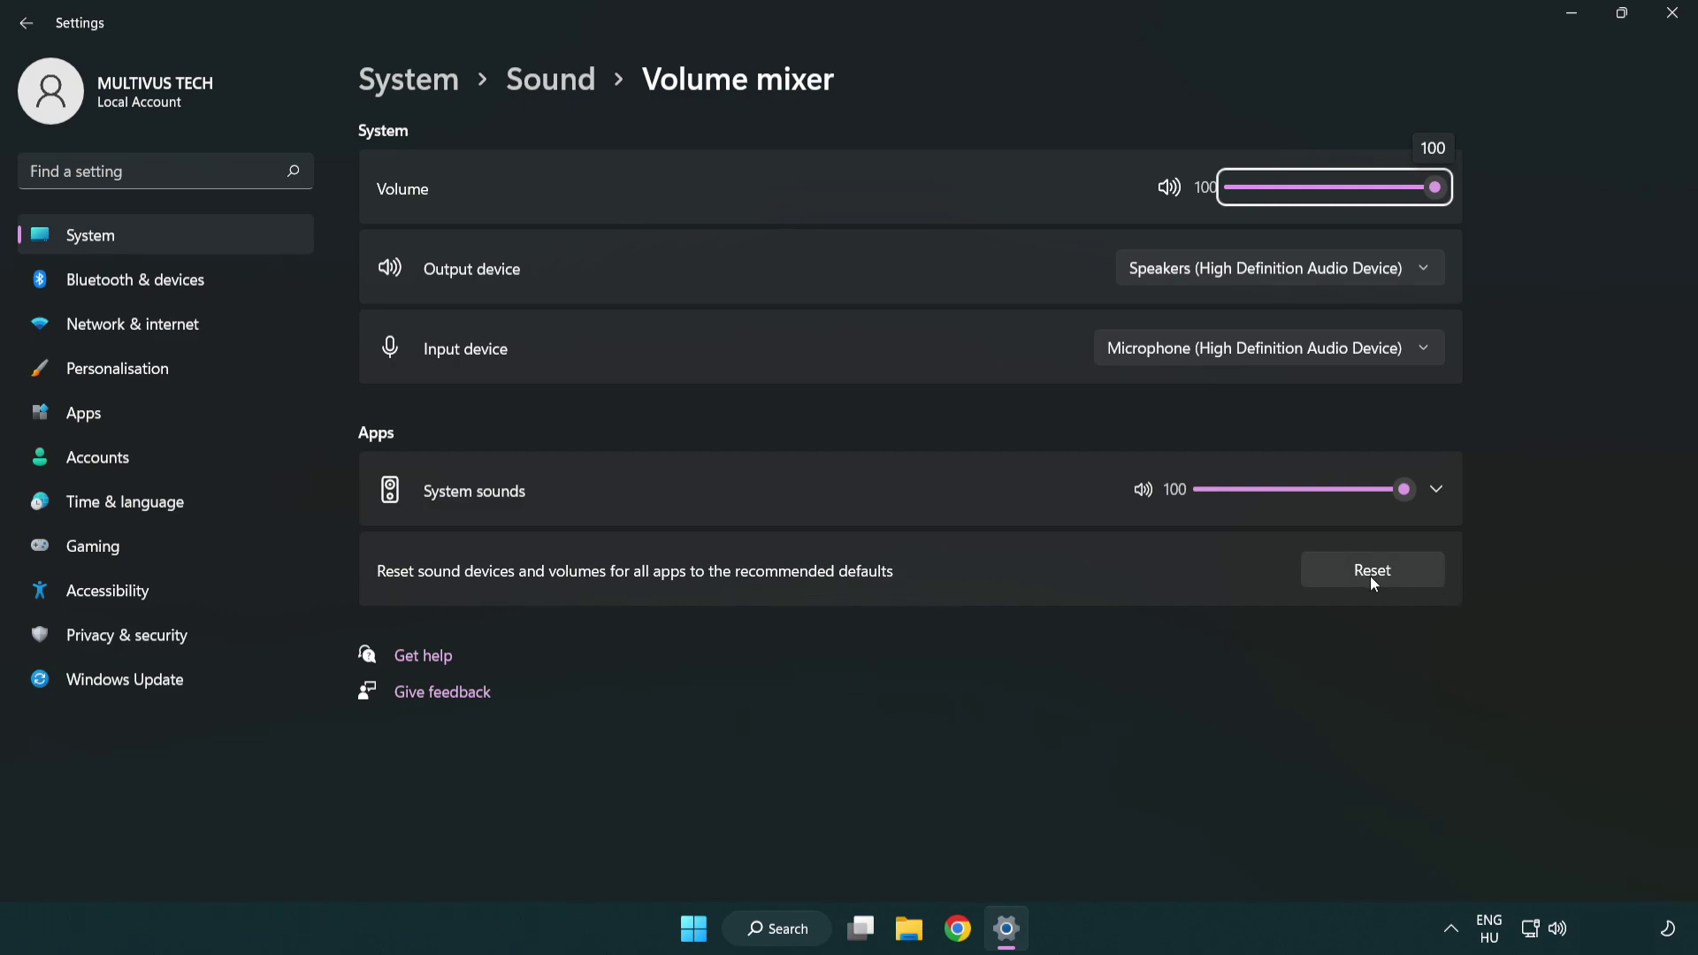
pyautogui.click(1419, 576)
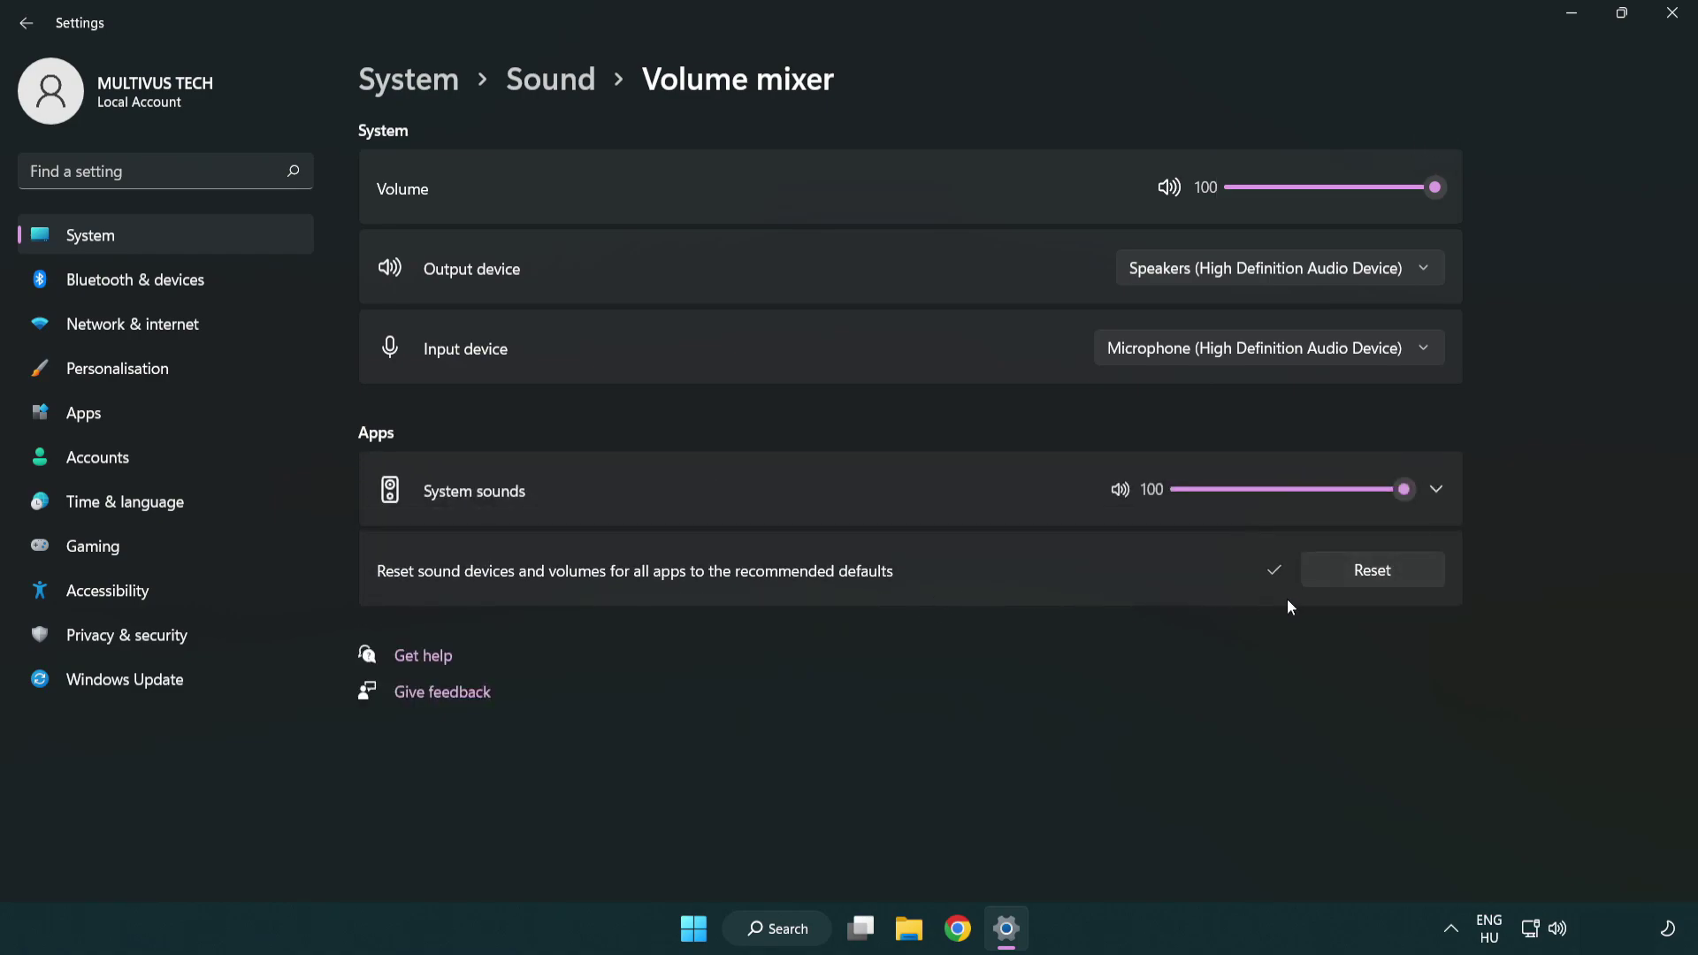
pyautogui.click(1679, 17)
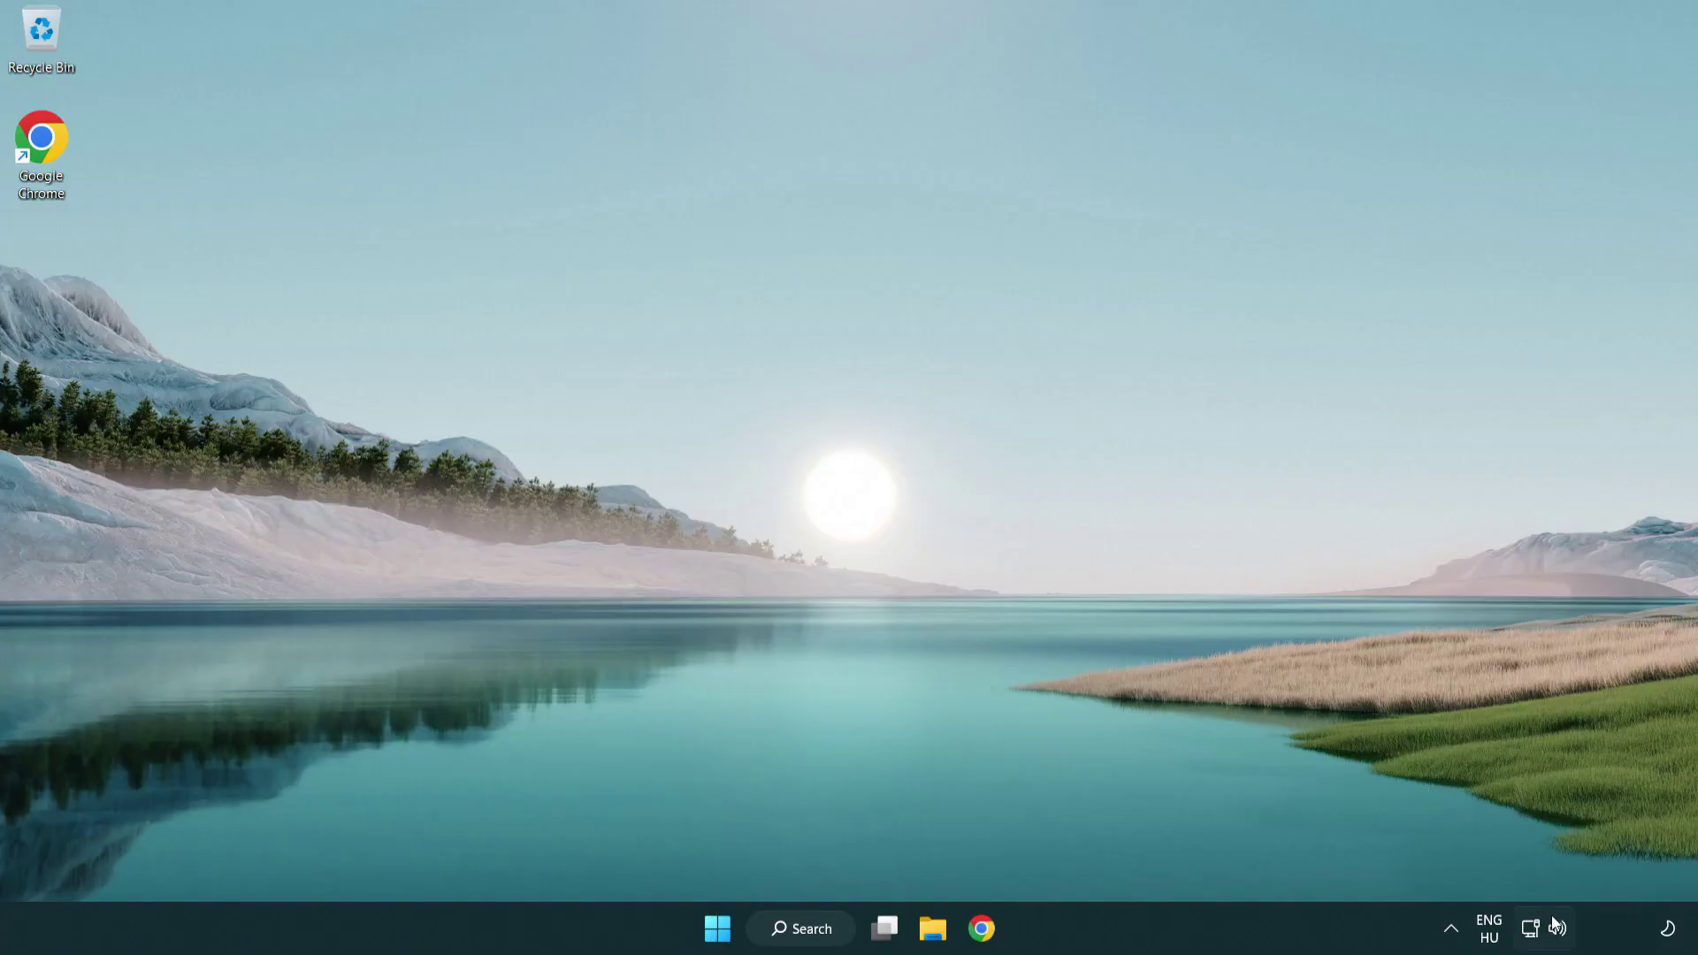
# Step: Open Sound settings from the tray volume icon and scroll to the Advanced section
pyautogui.rightClick(1557, 929)
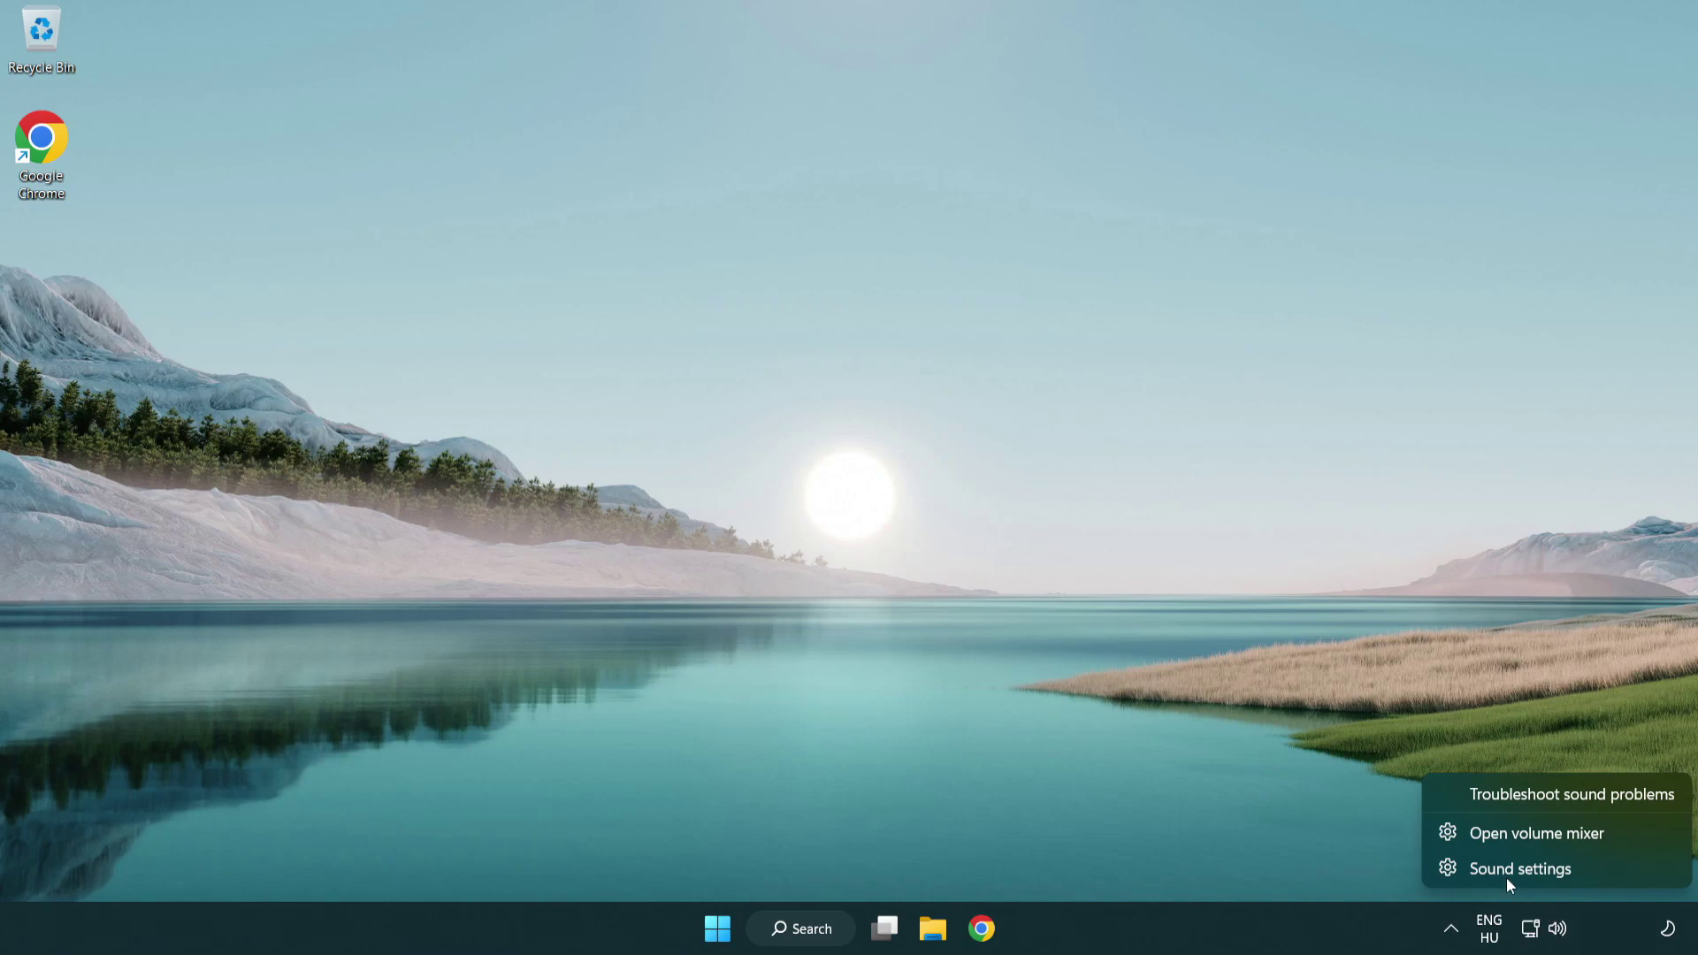
pyautogui.click(1625, 878)
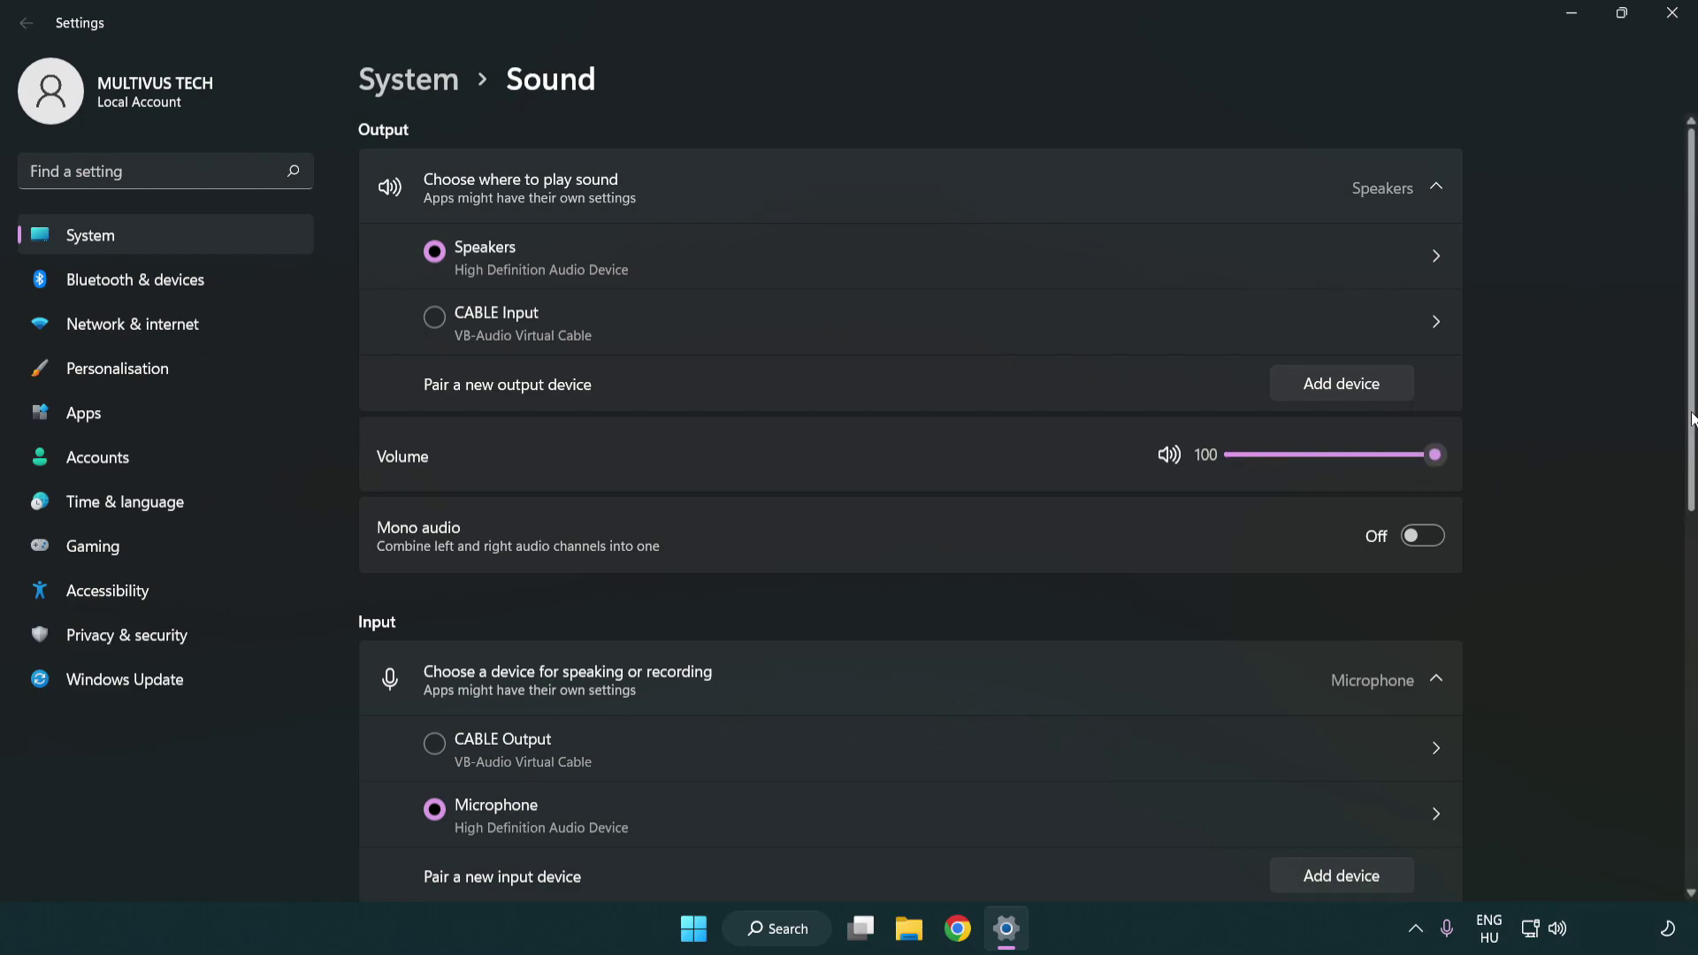
pyautogui.scroll(-1, 1692, 417)
pyautogui.scroll(-3, 1693, 417)
pyautogui.scroll(-1, 1693, 418)
pyautogui.scroll(-1, 989, 576)
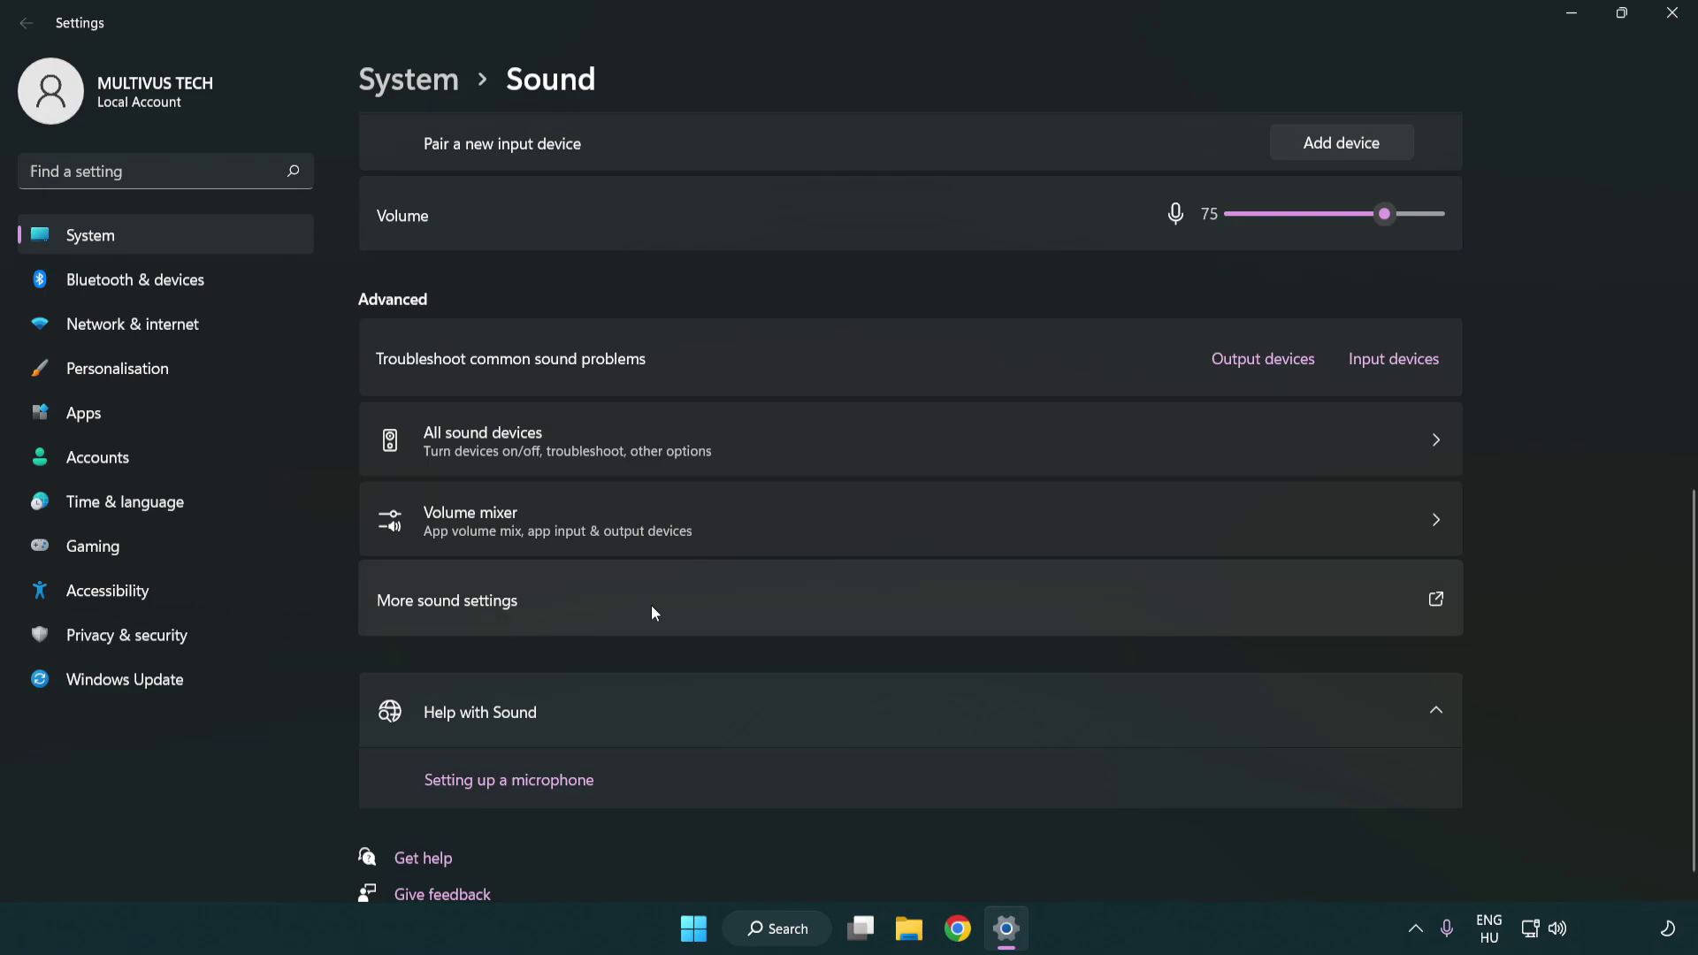
# Step: Disable the CABLE Input playback device in the classic Sound control panel
pyautogui.click(653, 611)
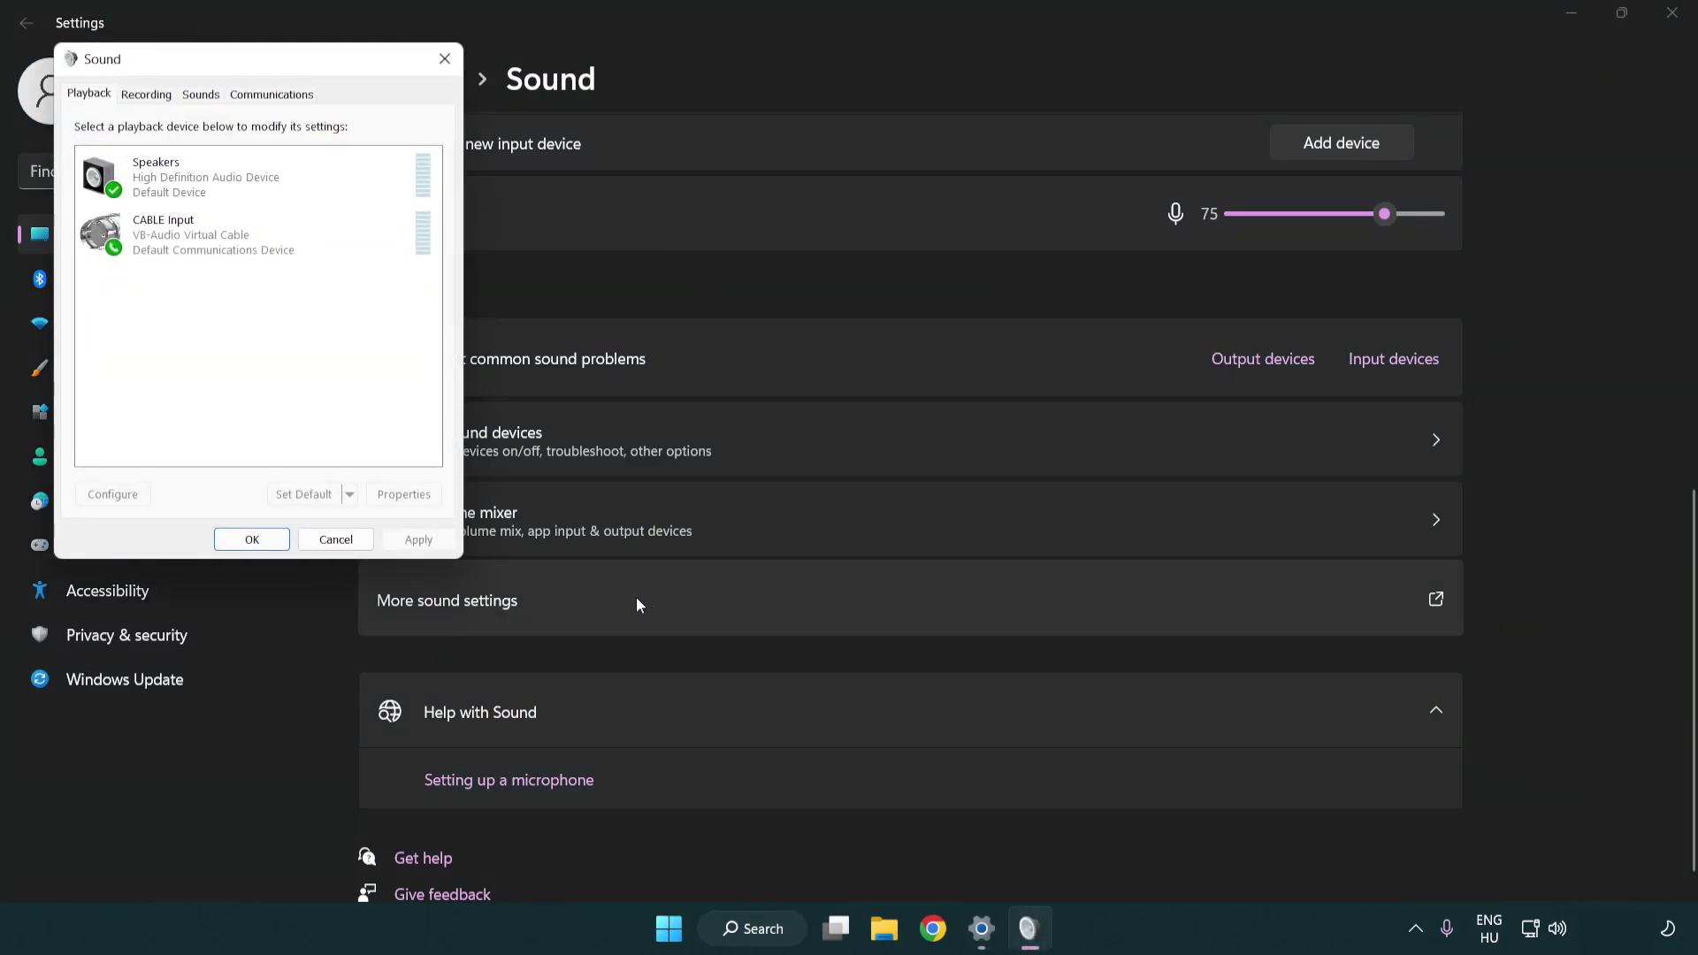
pyautogui.moveTo(305, 69); pyautogui.dragTo(872, 229)
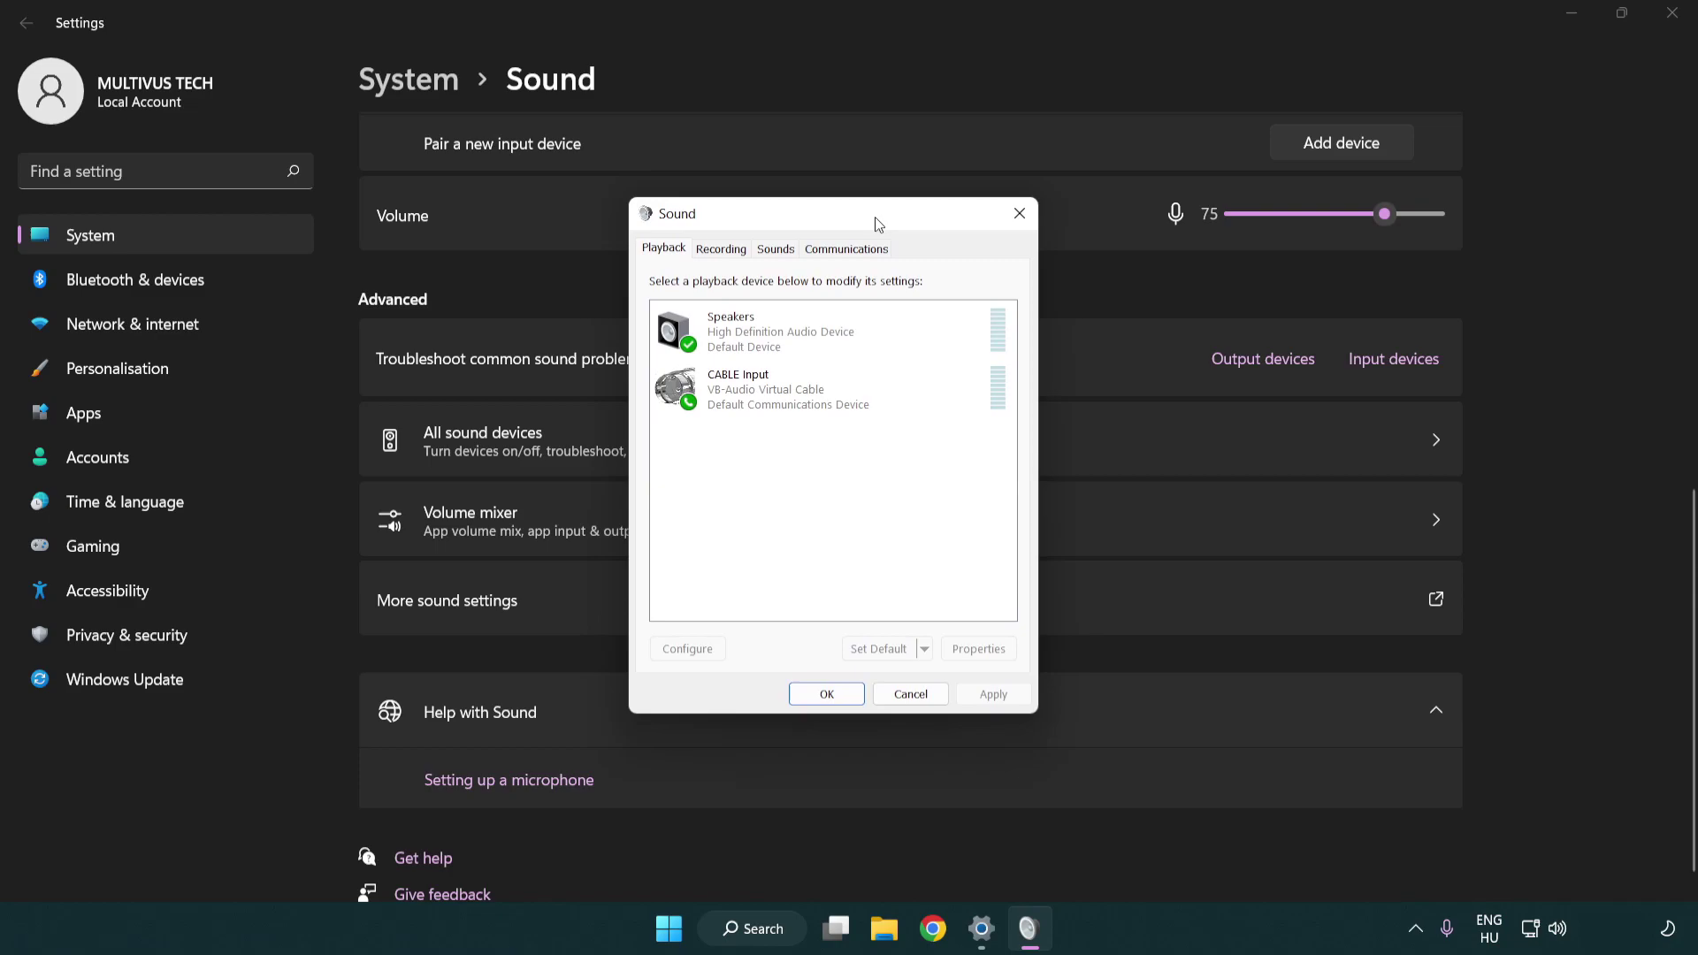
pyautogui.click(815, 407)
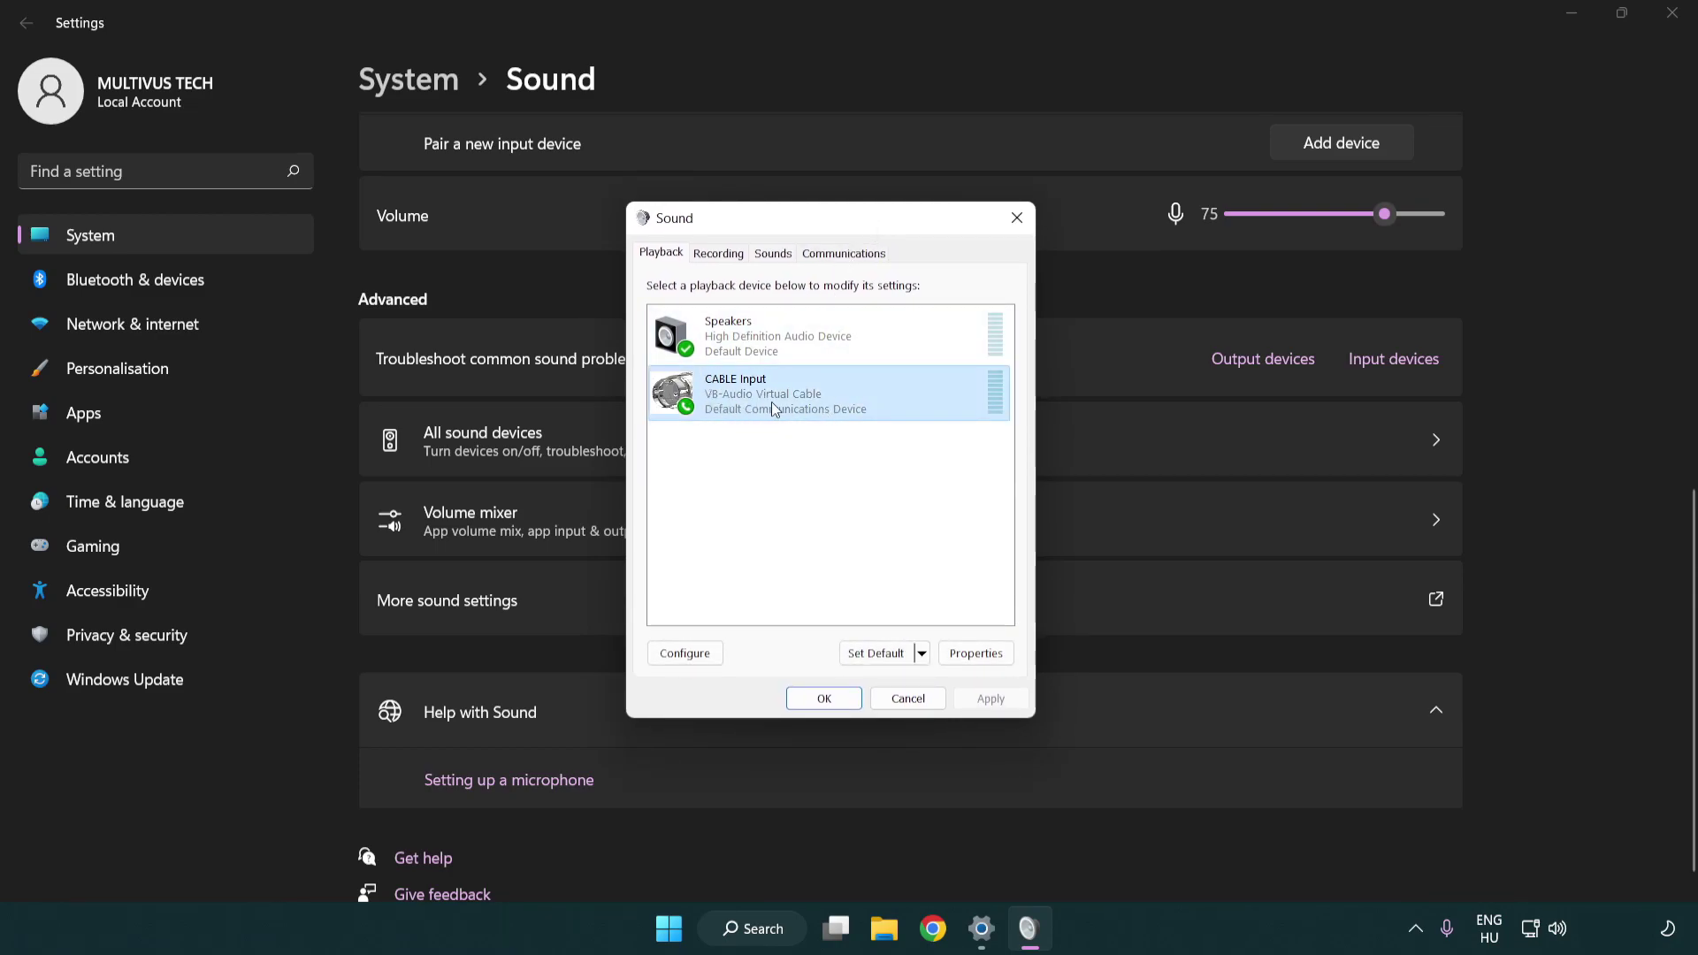
pyautogui.rightClick(772, 409)
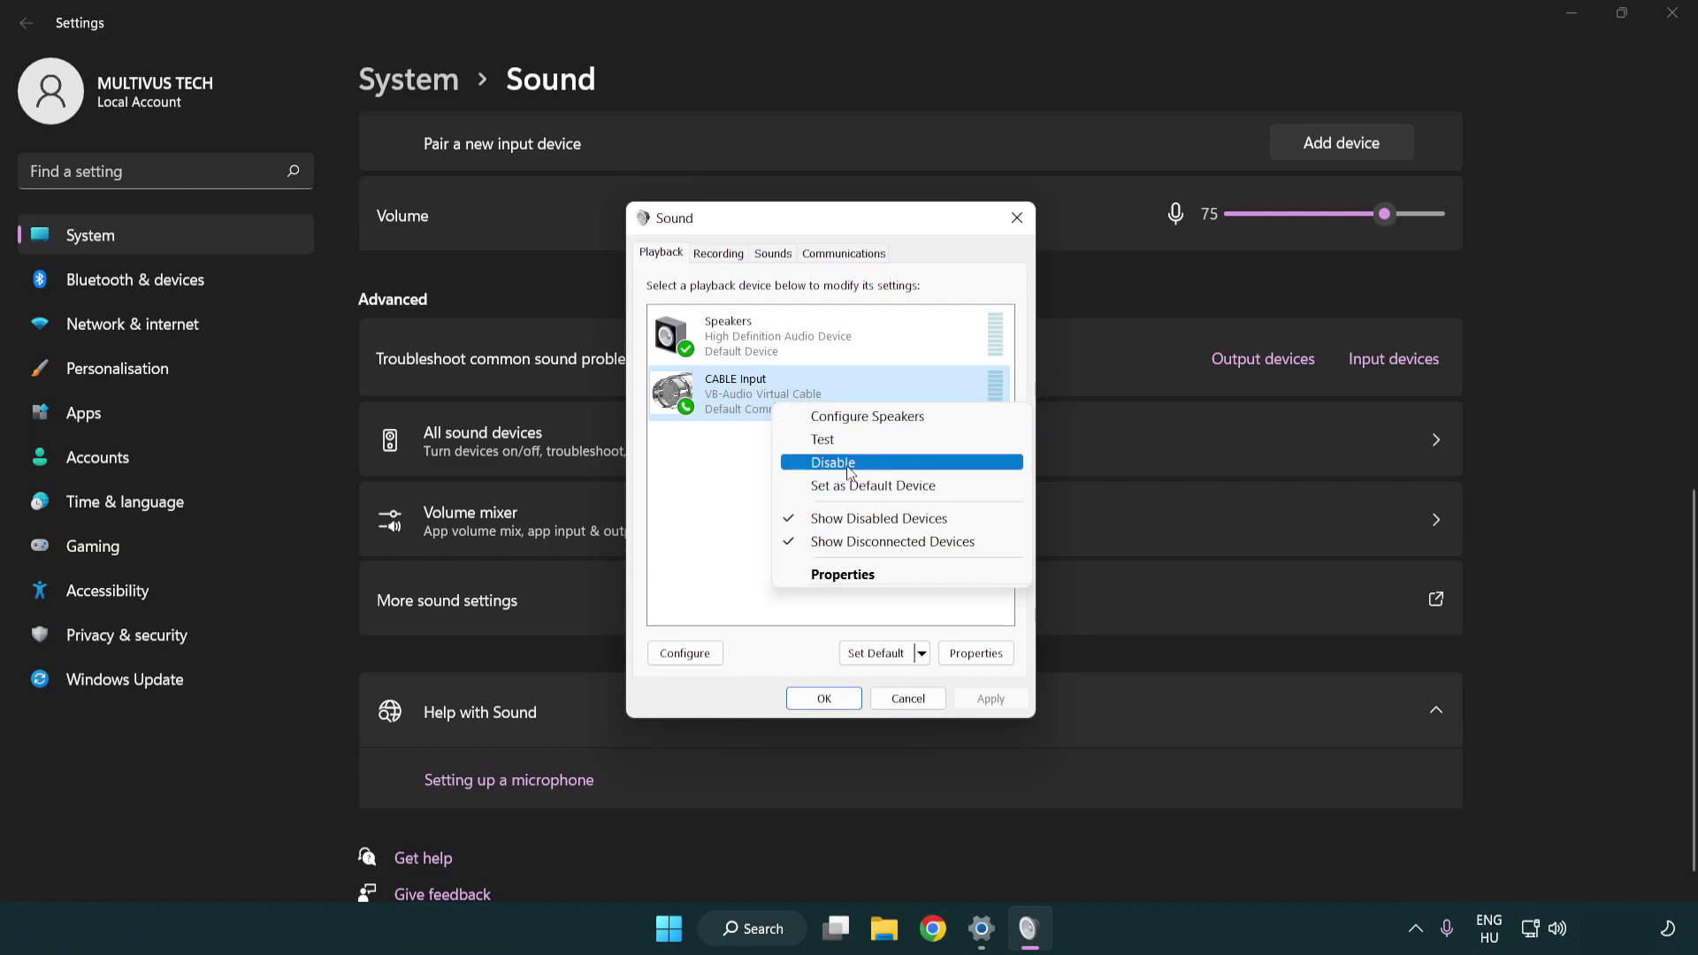
pyautogui.click(878, 473)
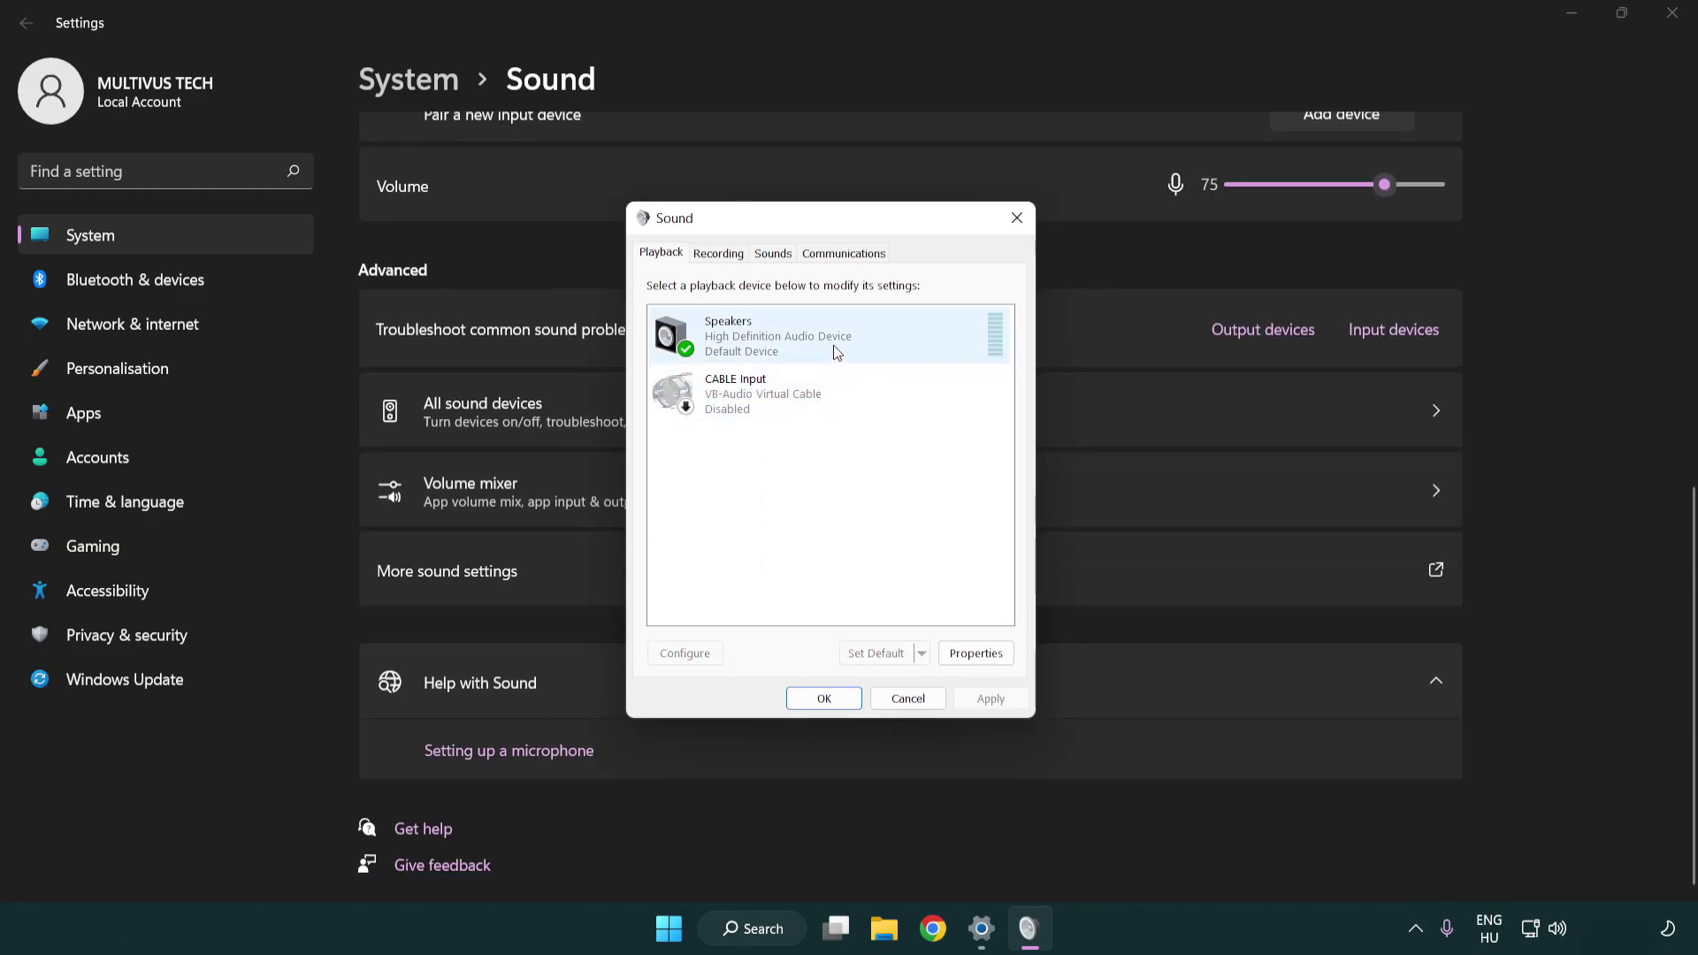
pyautogui.rightClick(864, 336)
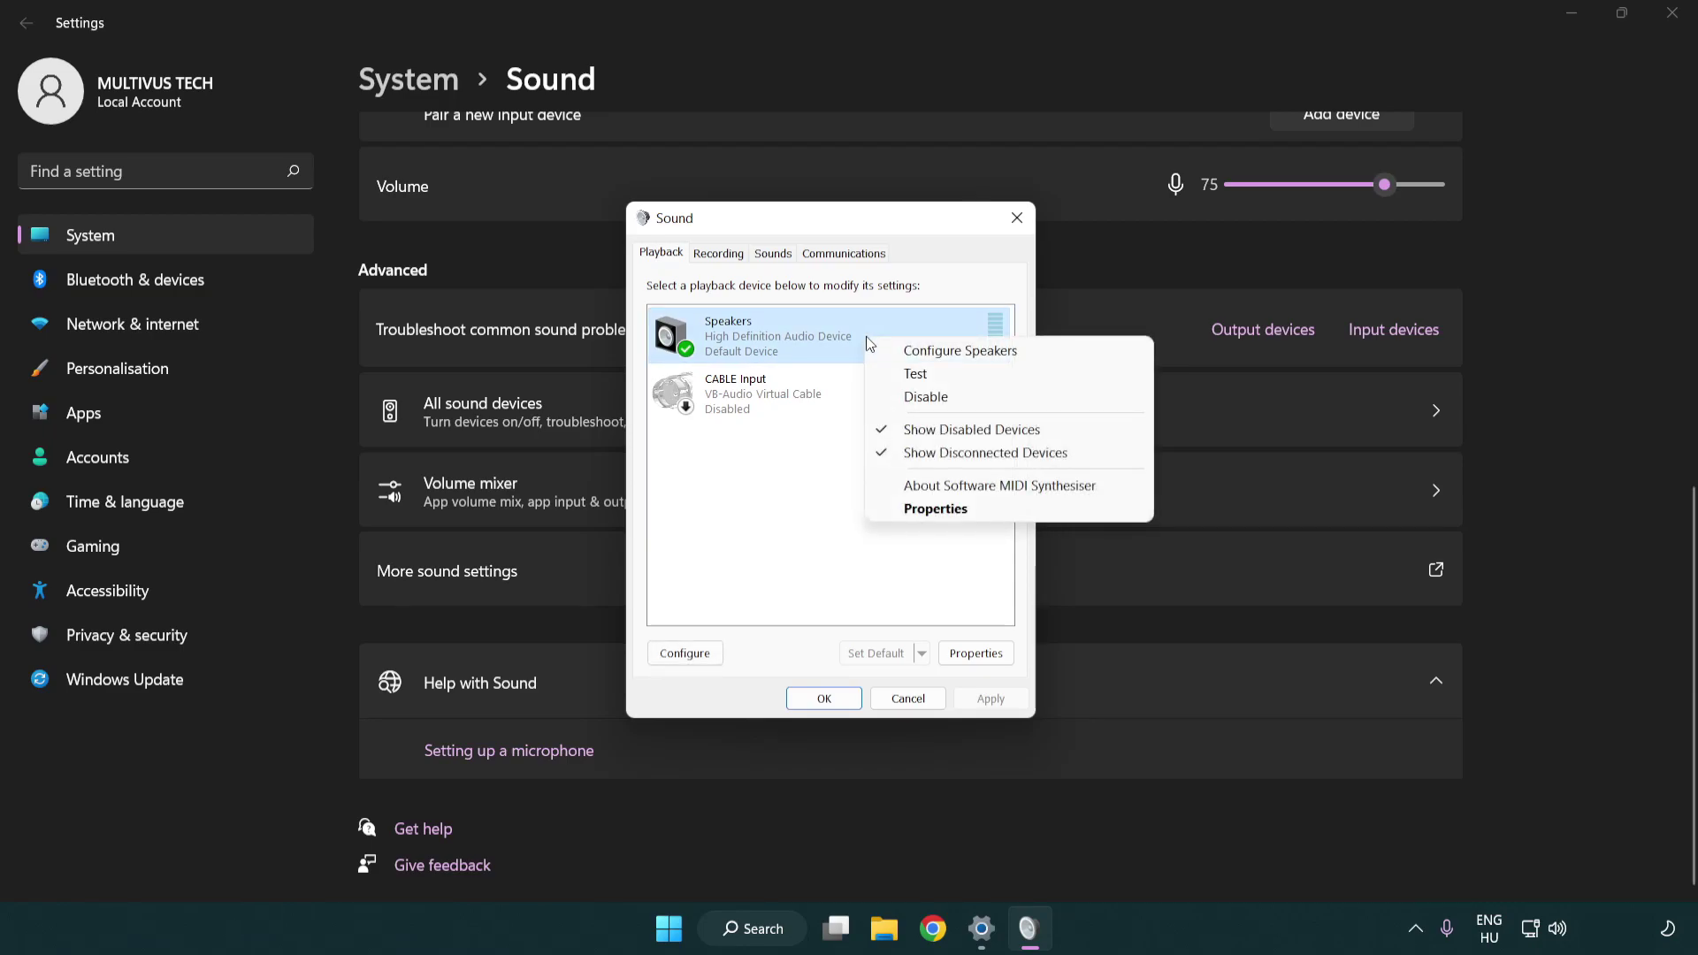
# Step: Run the Speakers setup for 7.1 Surround, marking front and surround speakers full-range
pyautogui.click(934, 352)
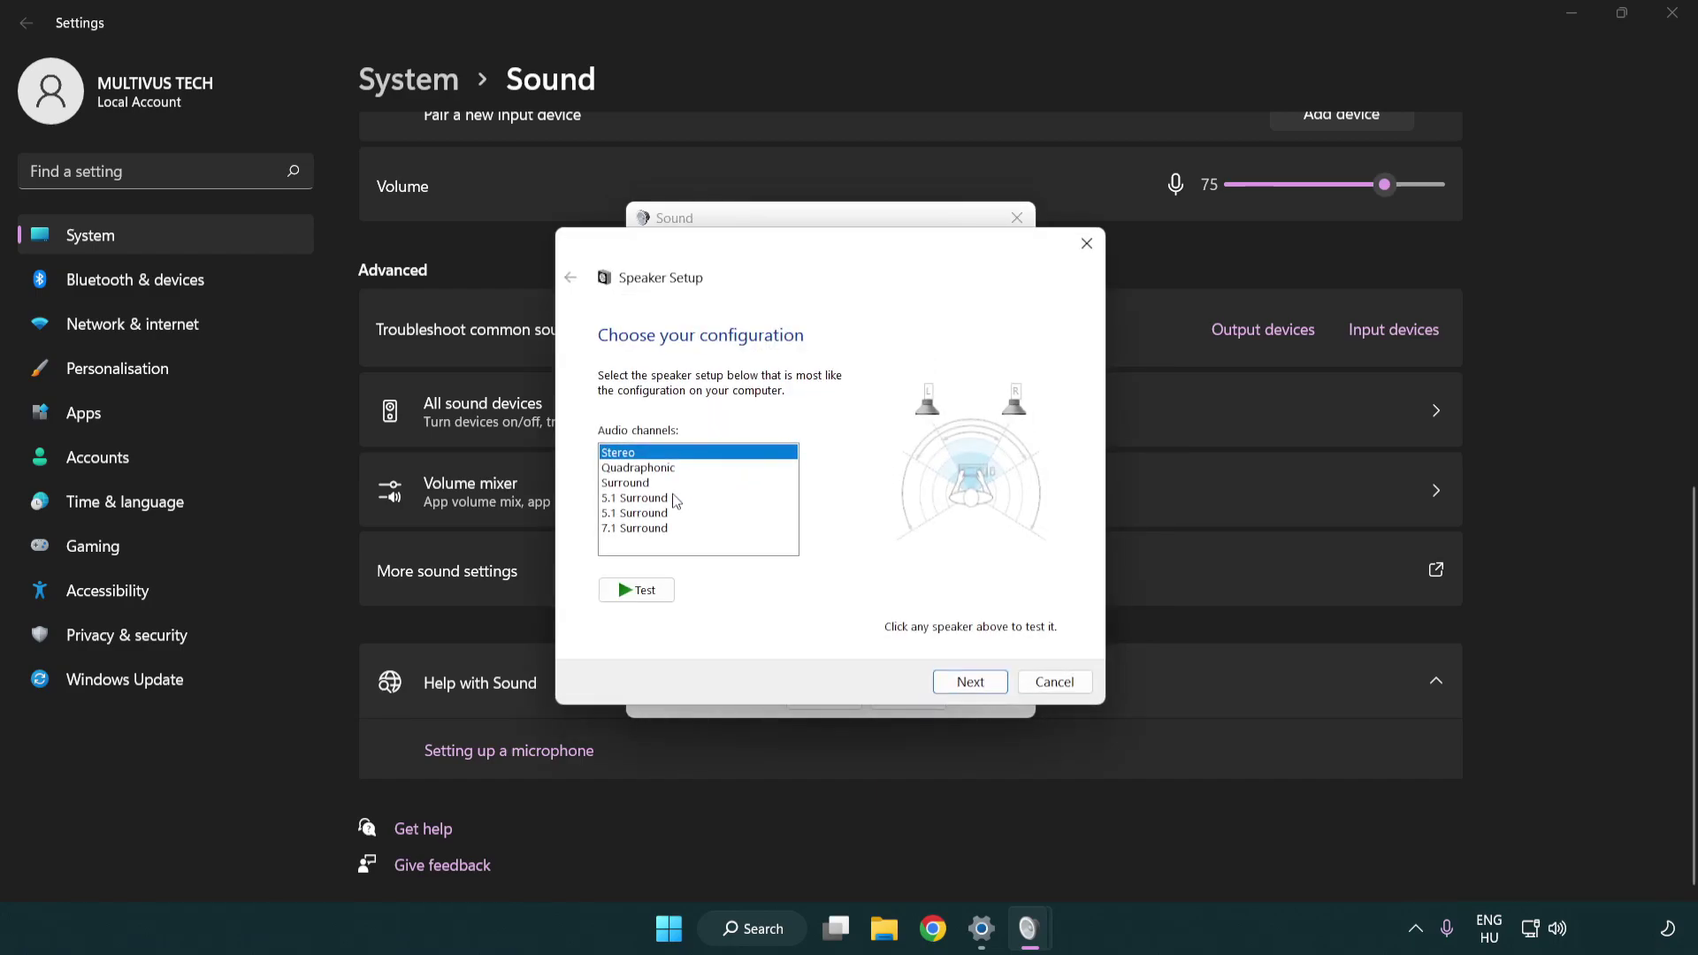
pyautogui.click(677, 498)
pyautogui.click(676, 528)
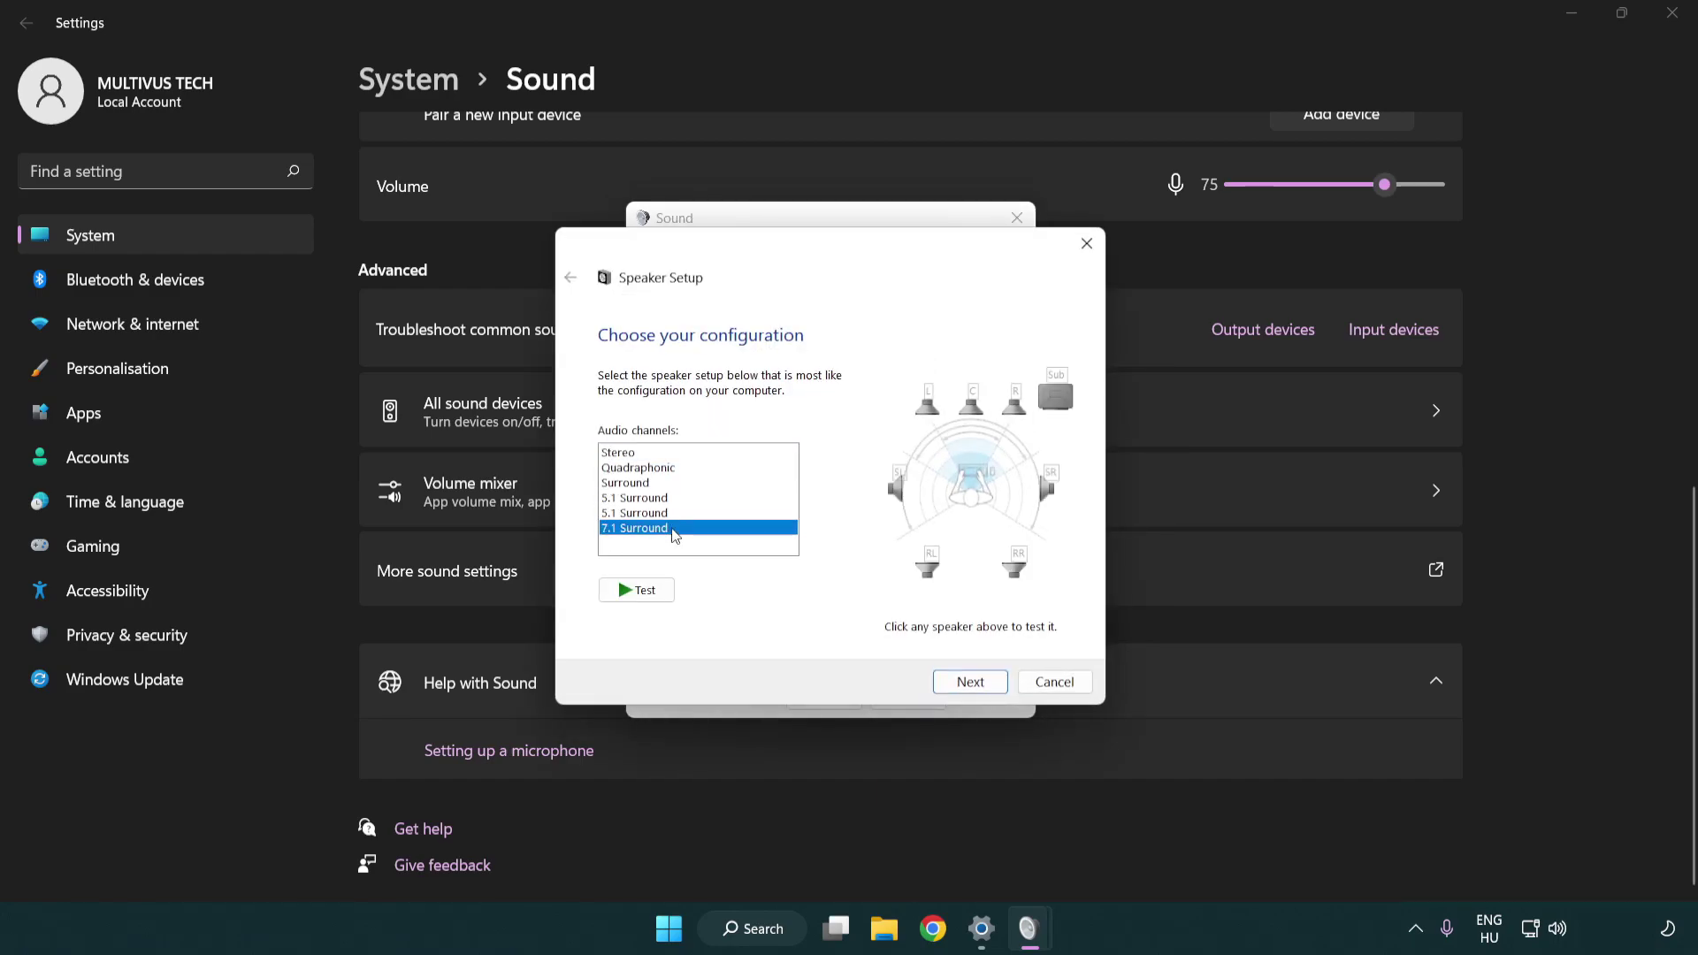
pyautogui.click(971, 682)
pyautogui.click(970, 682)
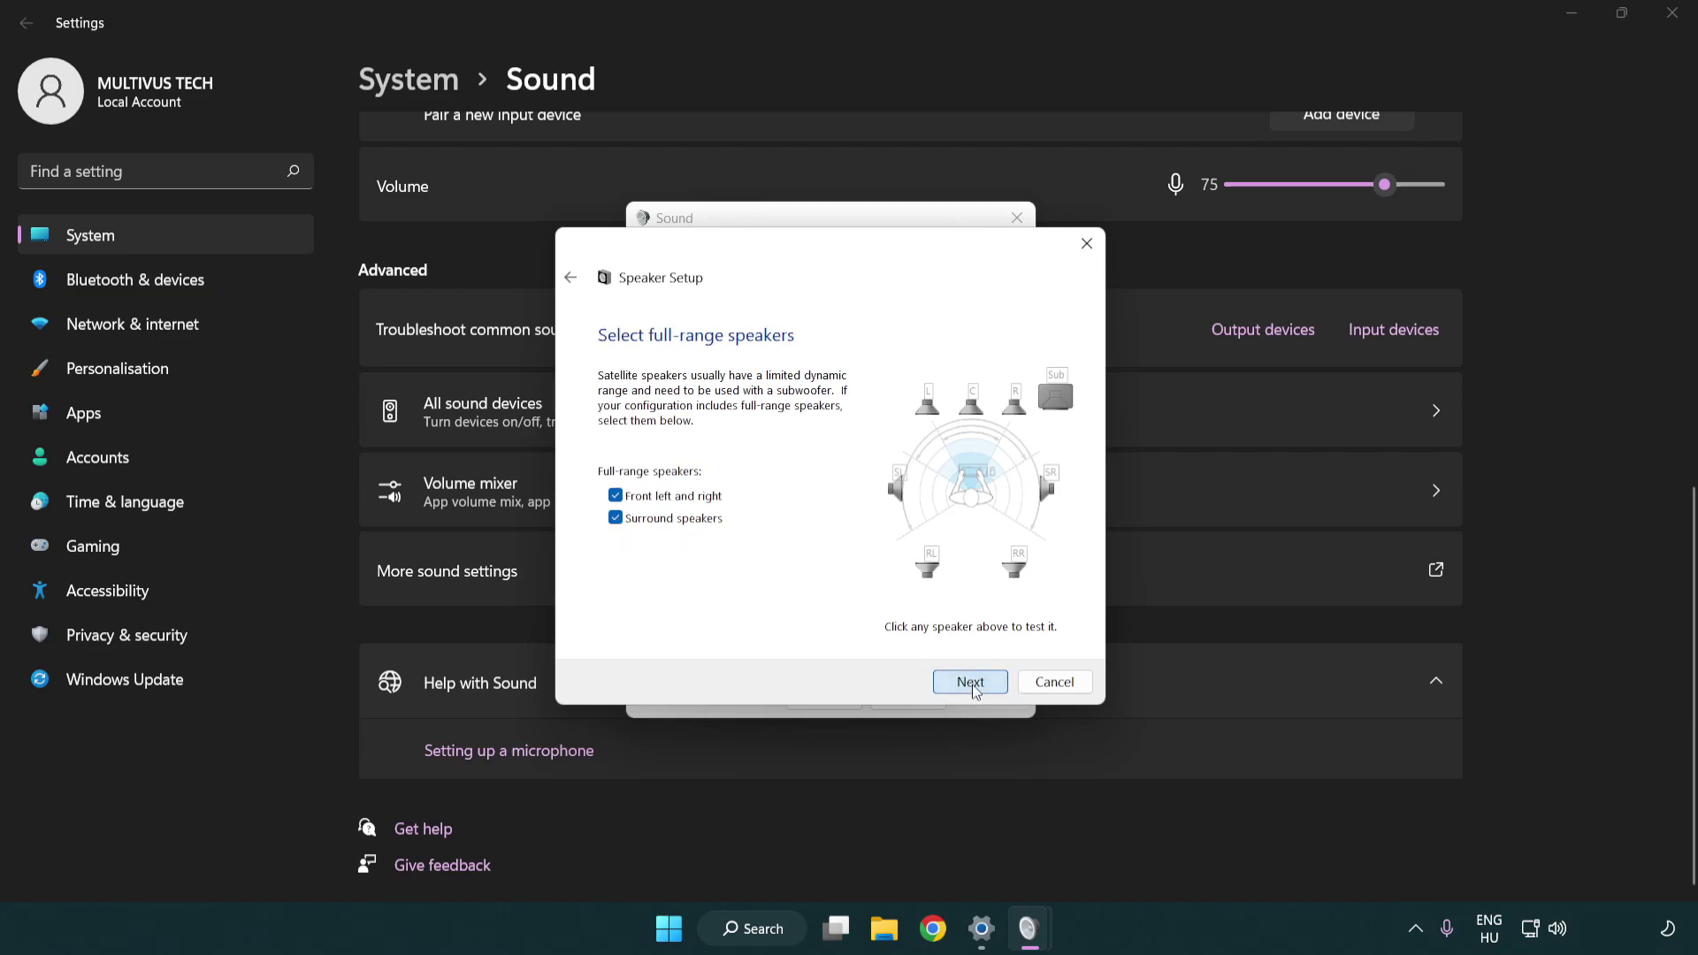
pyautogui.click(948, 680)
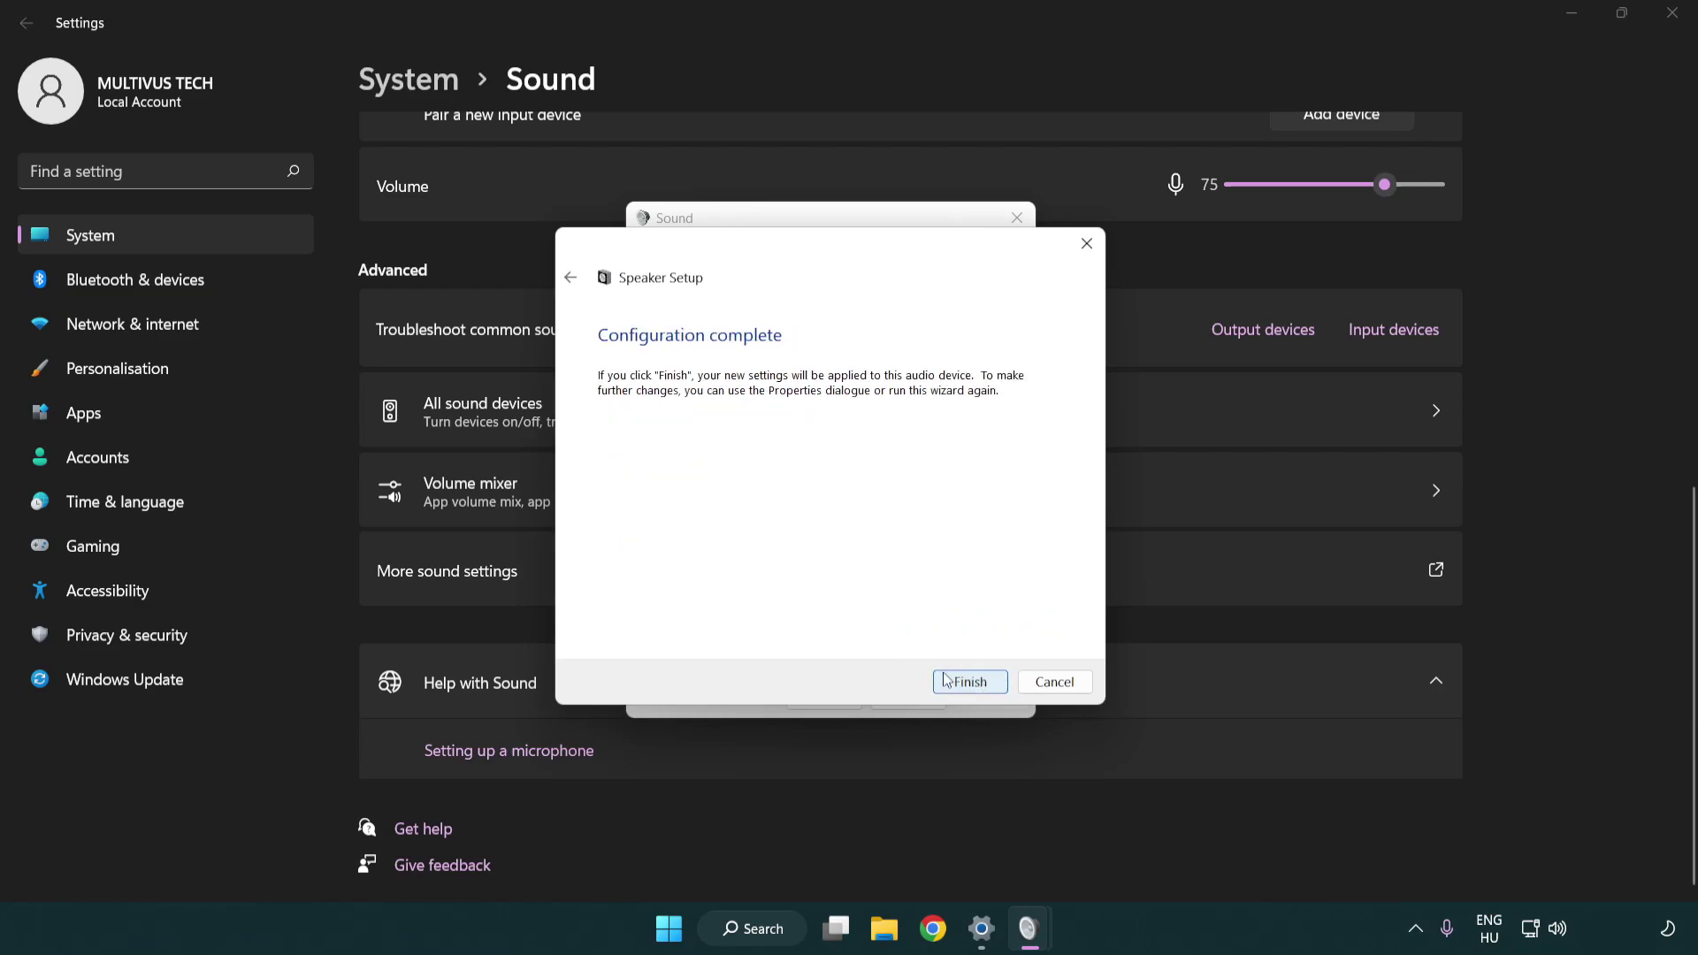
pyautogui.click(951, 681)
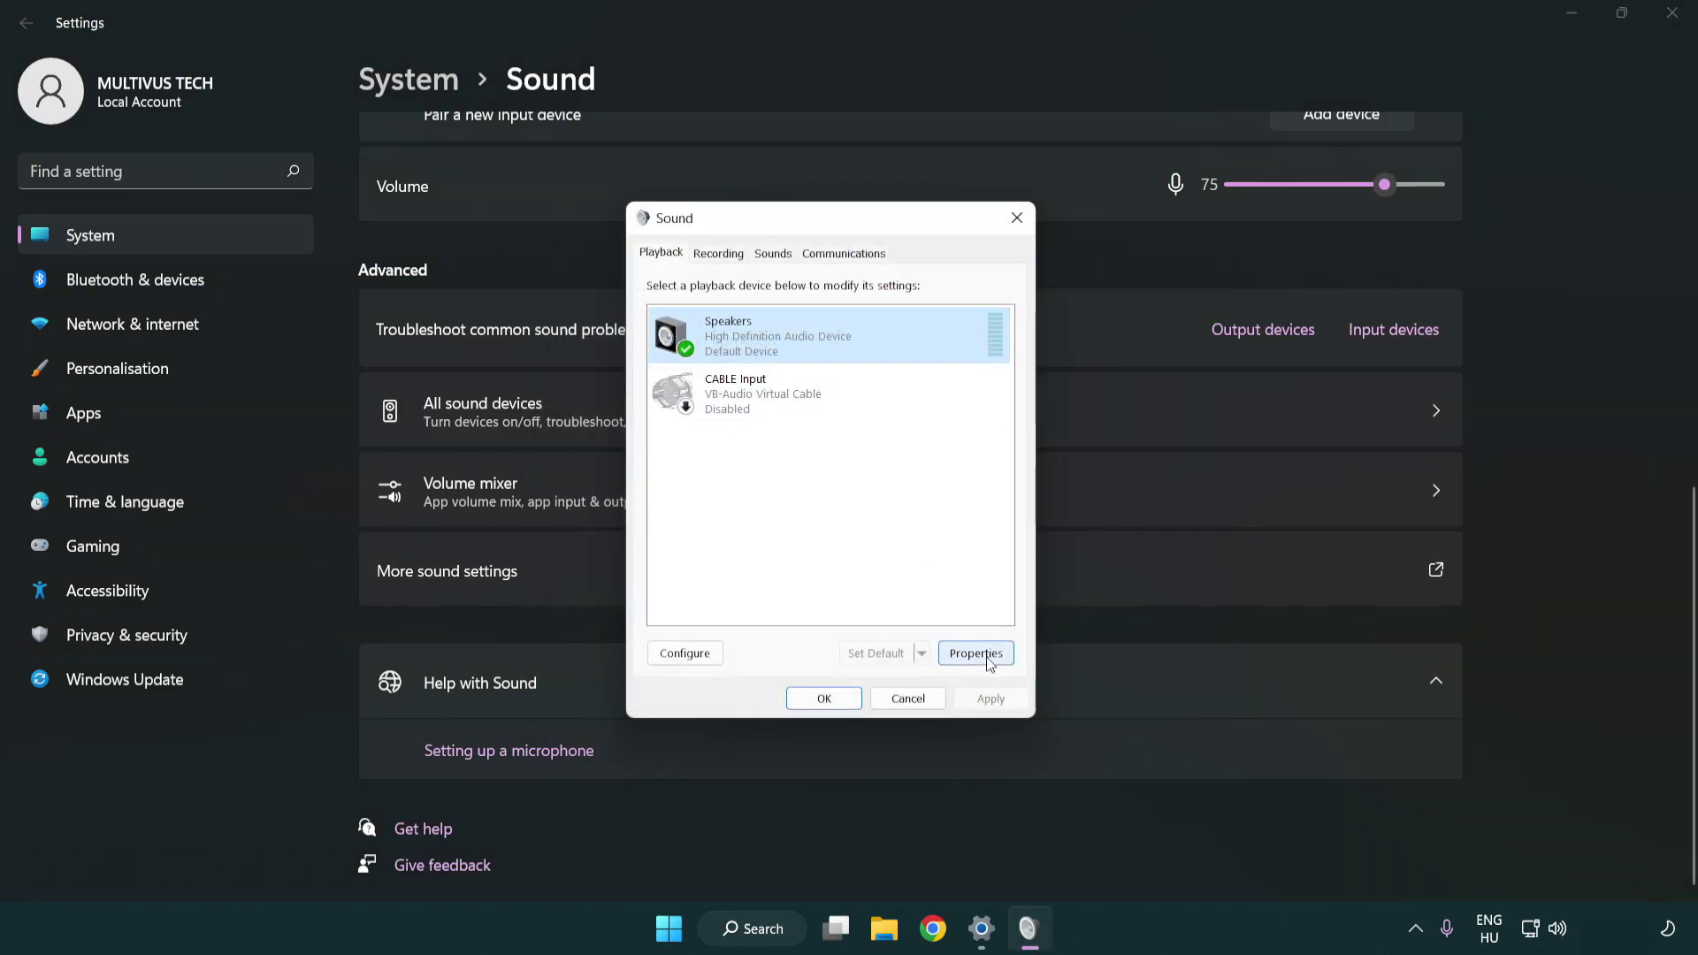
# Step: Turn off all audio enhancements in the Speakers properties
pyautogui.click(988, 659)
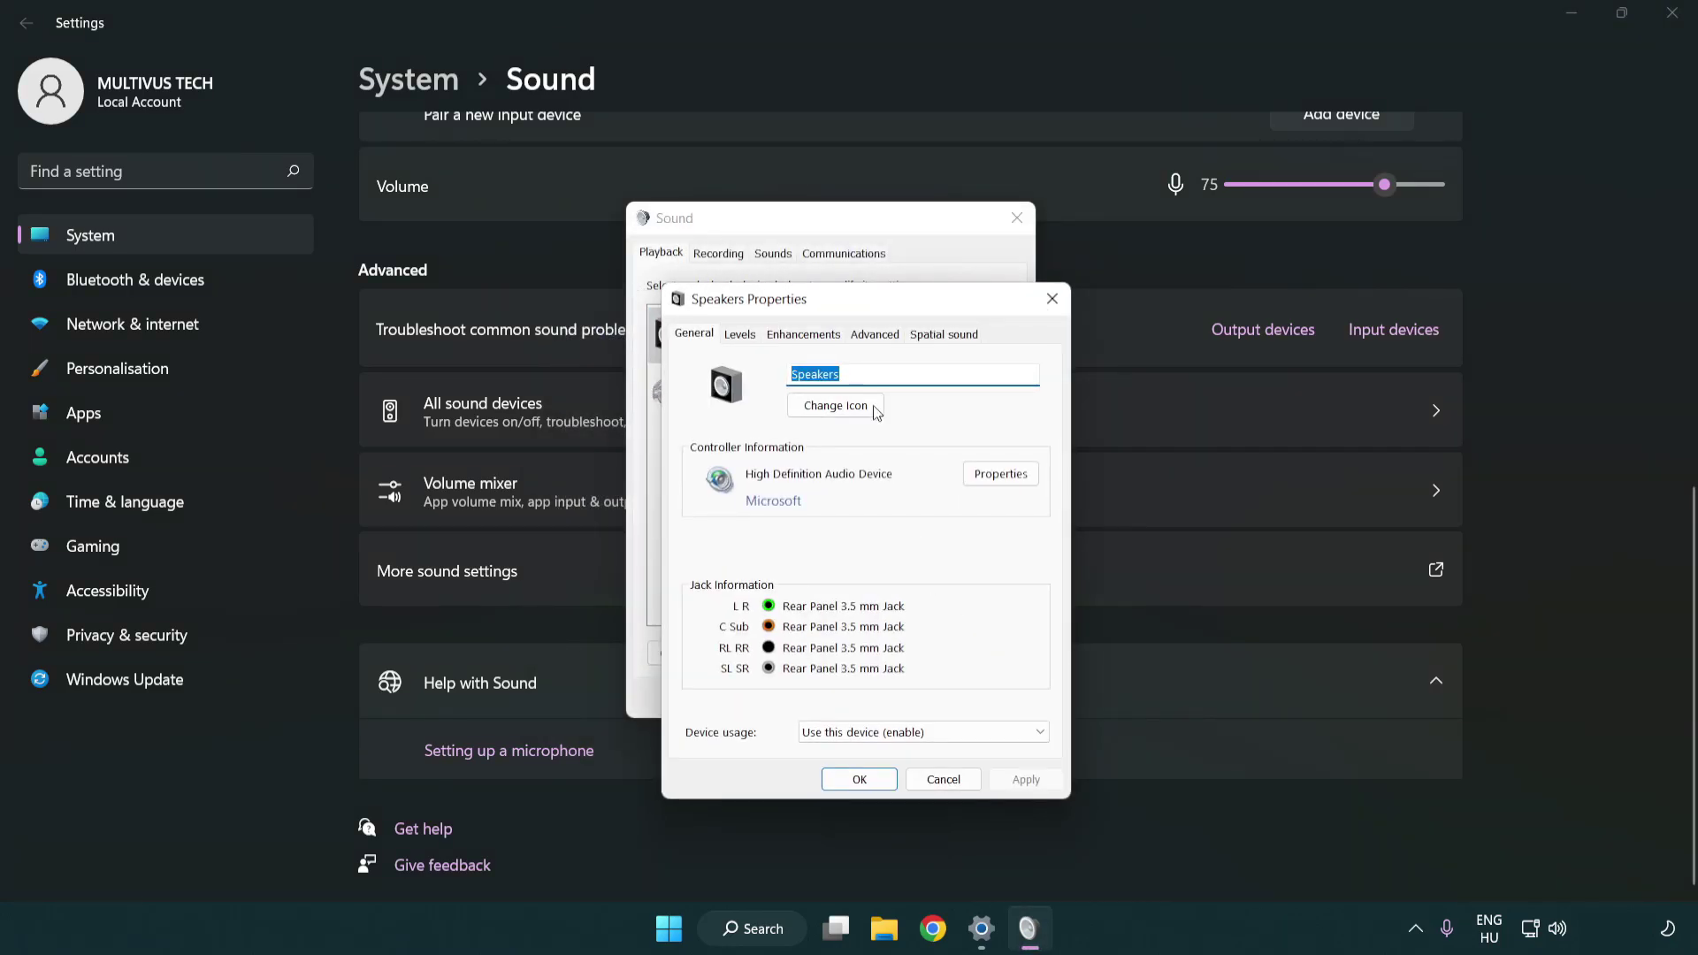
pyautogui.moveTo(857, 304); pyautogui.dragTo(827, 232)
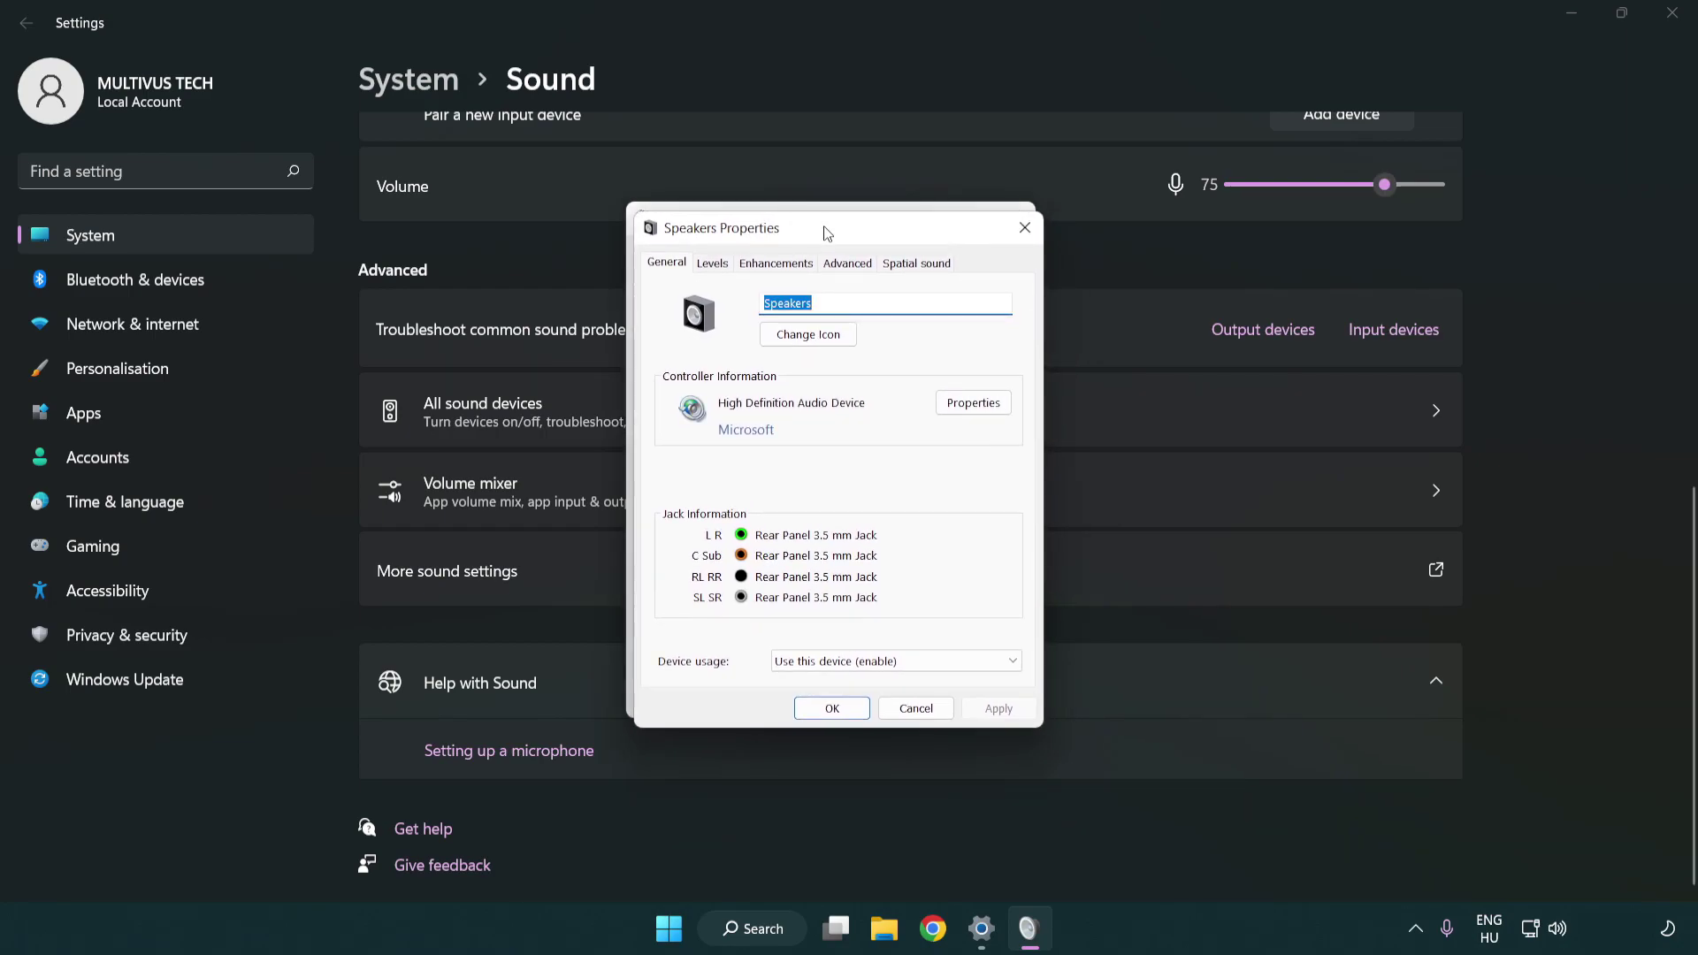
pyautogui.click(784, 261)
pyautogui.click(669, 354)
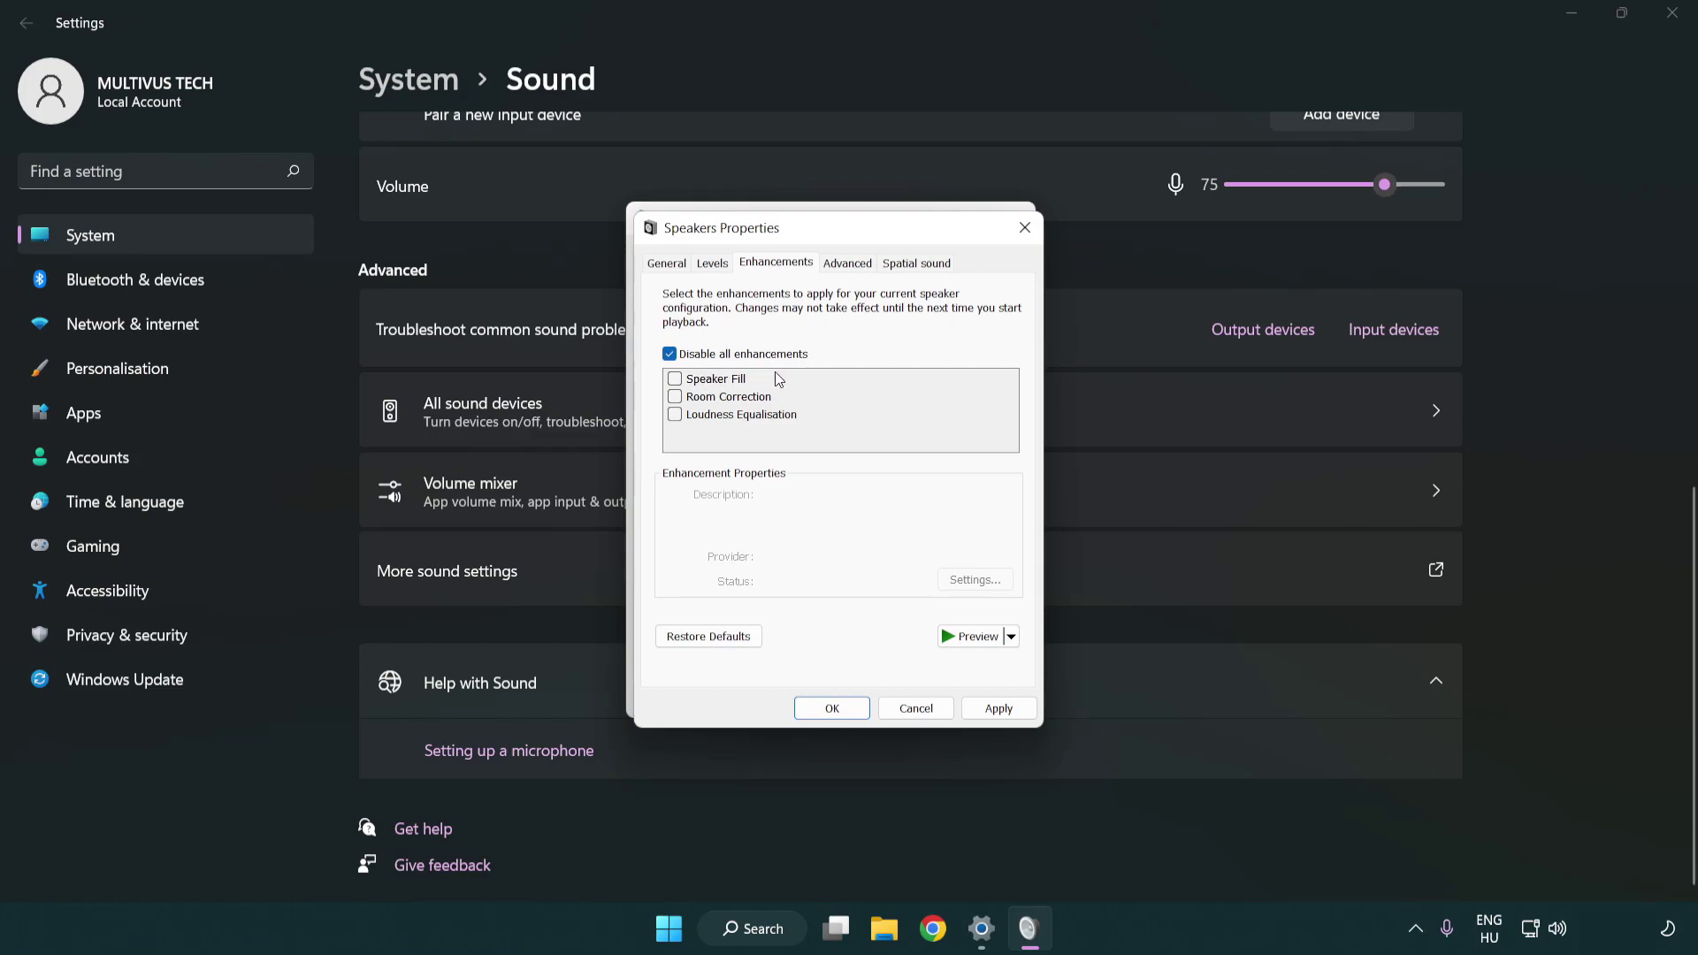
# Step: Apply the 16 bit, 48000 Hz (DVD Quality) default format and close the Sound dialogs
pyautogui.click(855, 270)
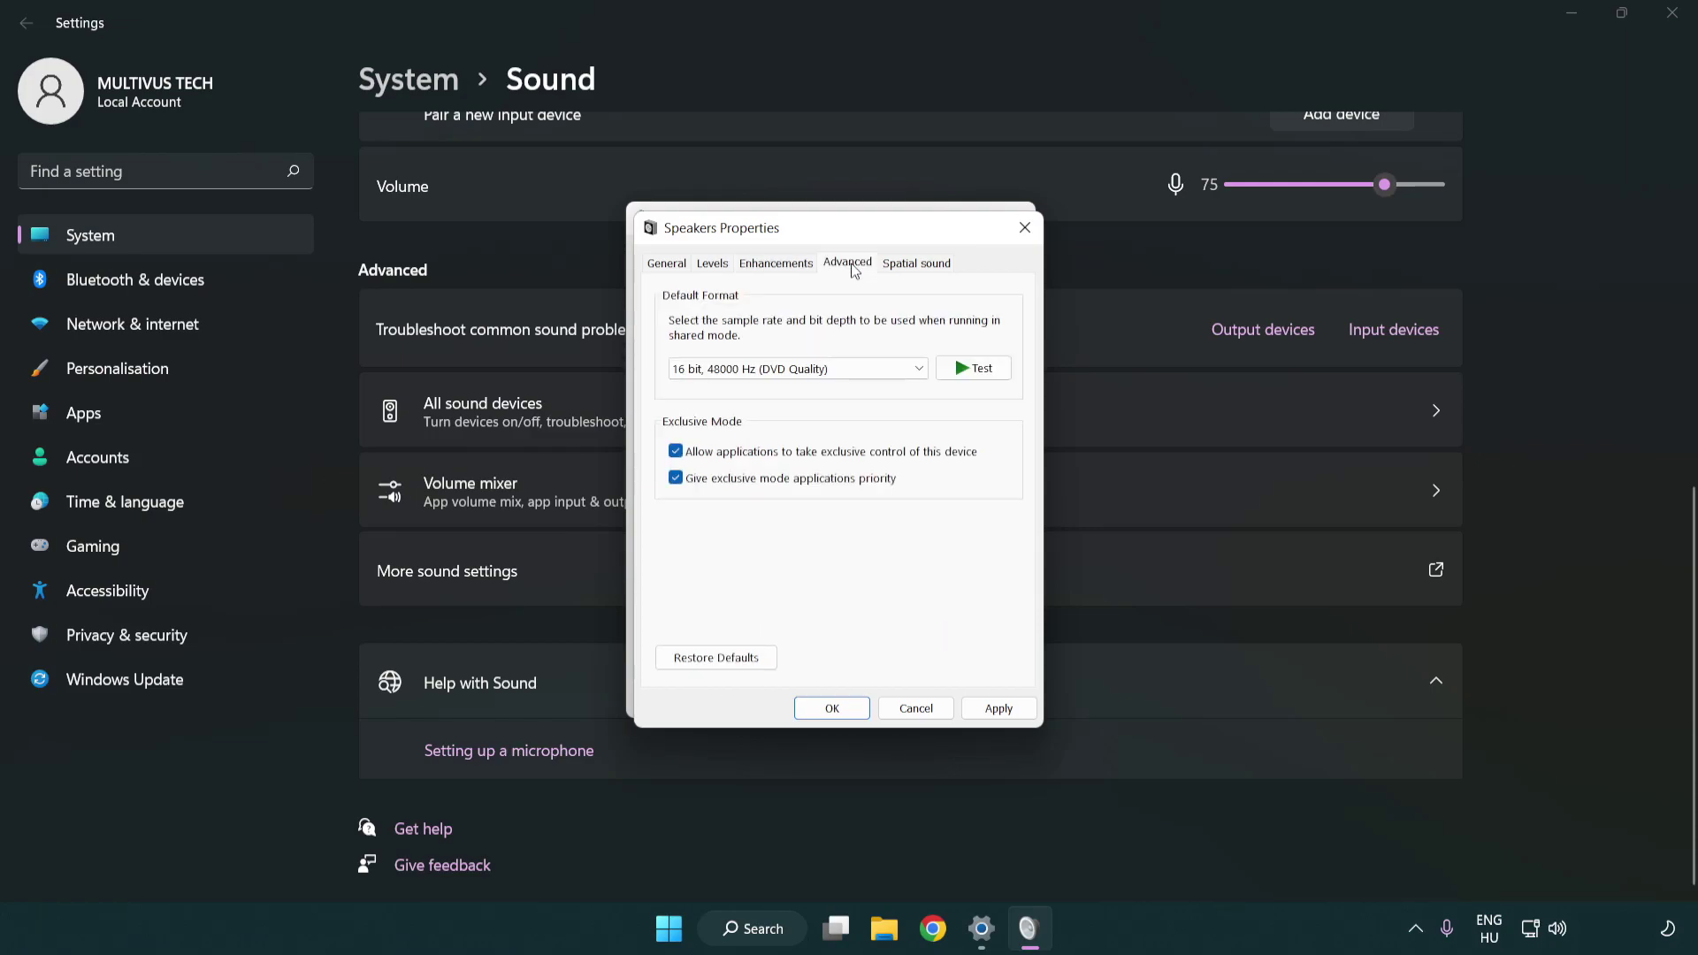
pyautogui.click(754, 370)
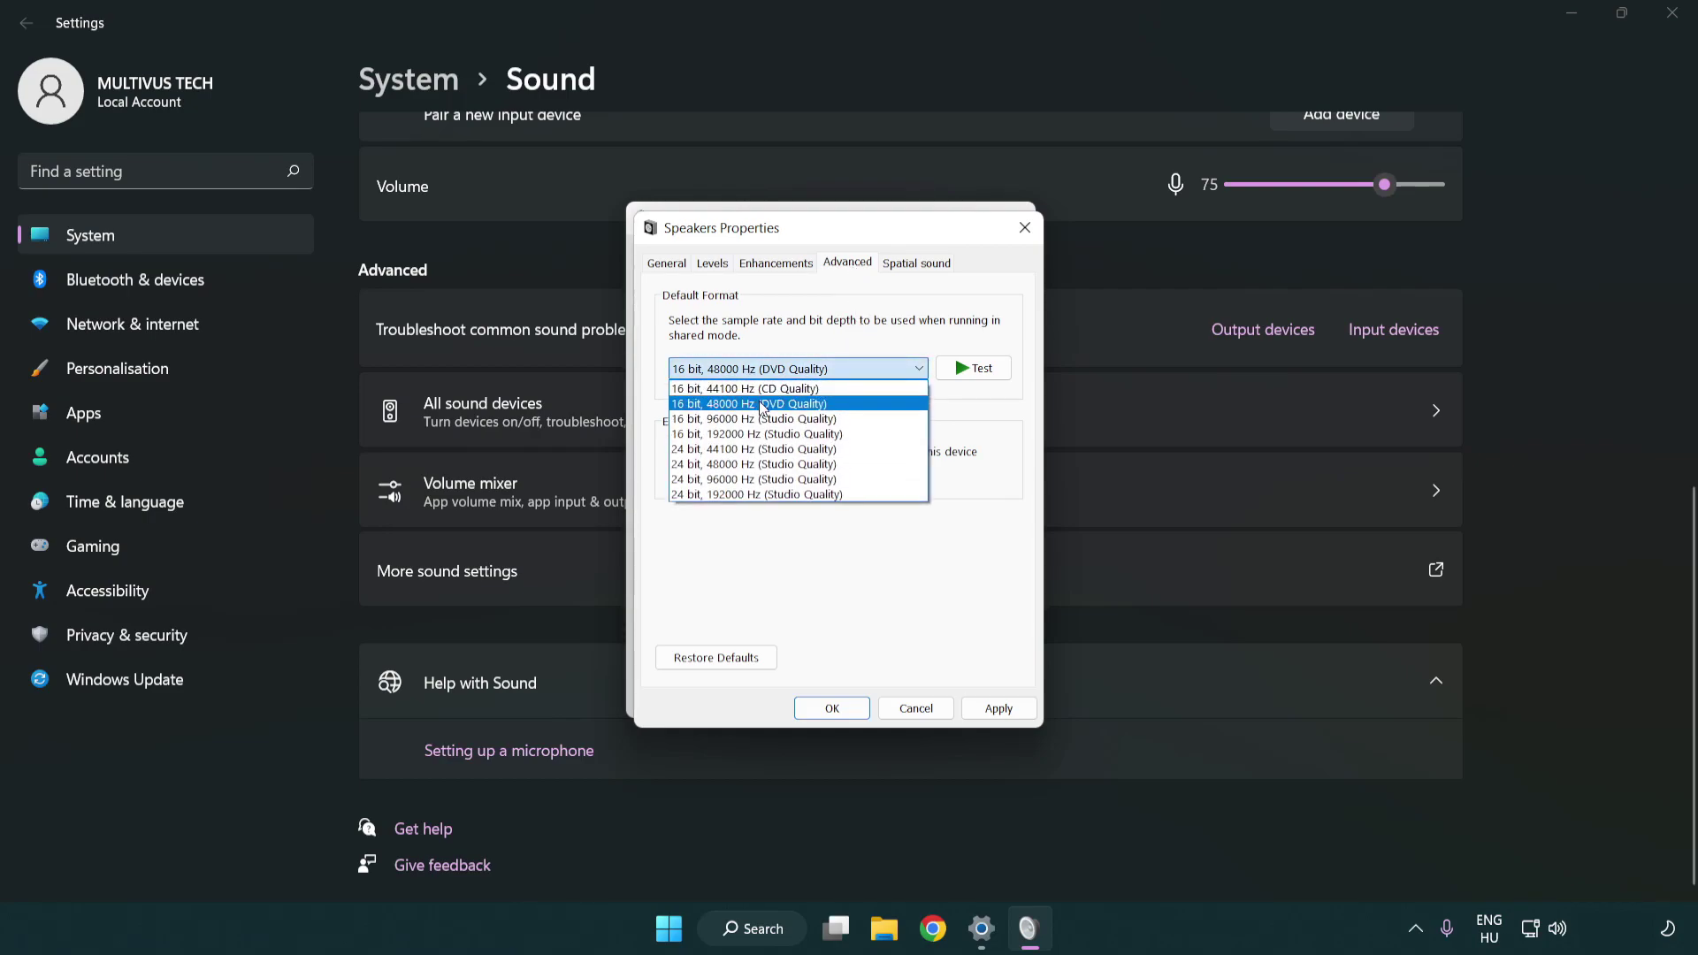
pyautogui.click(763, 405)
pyautogui.click(996, 710)
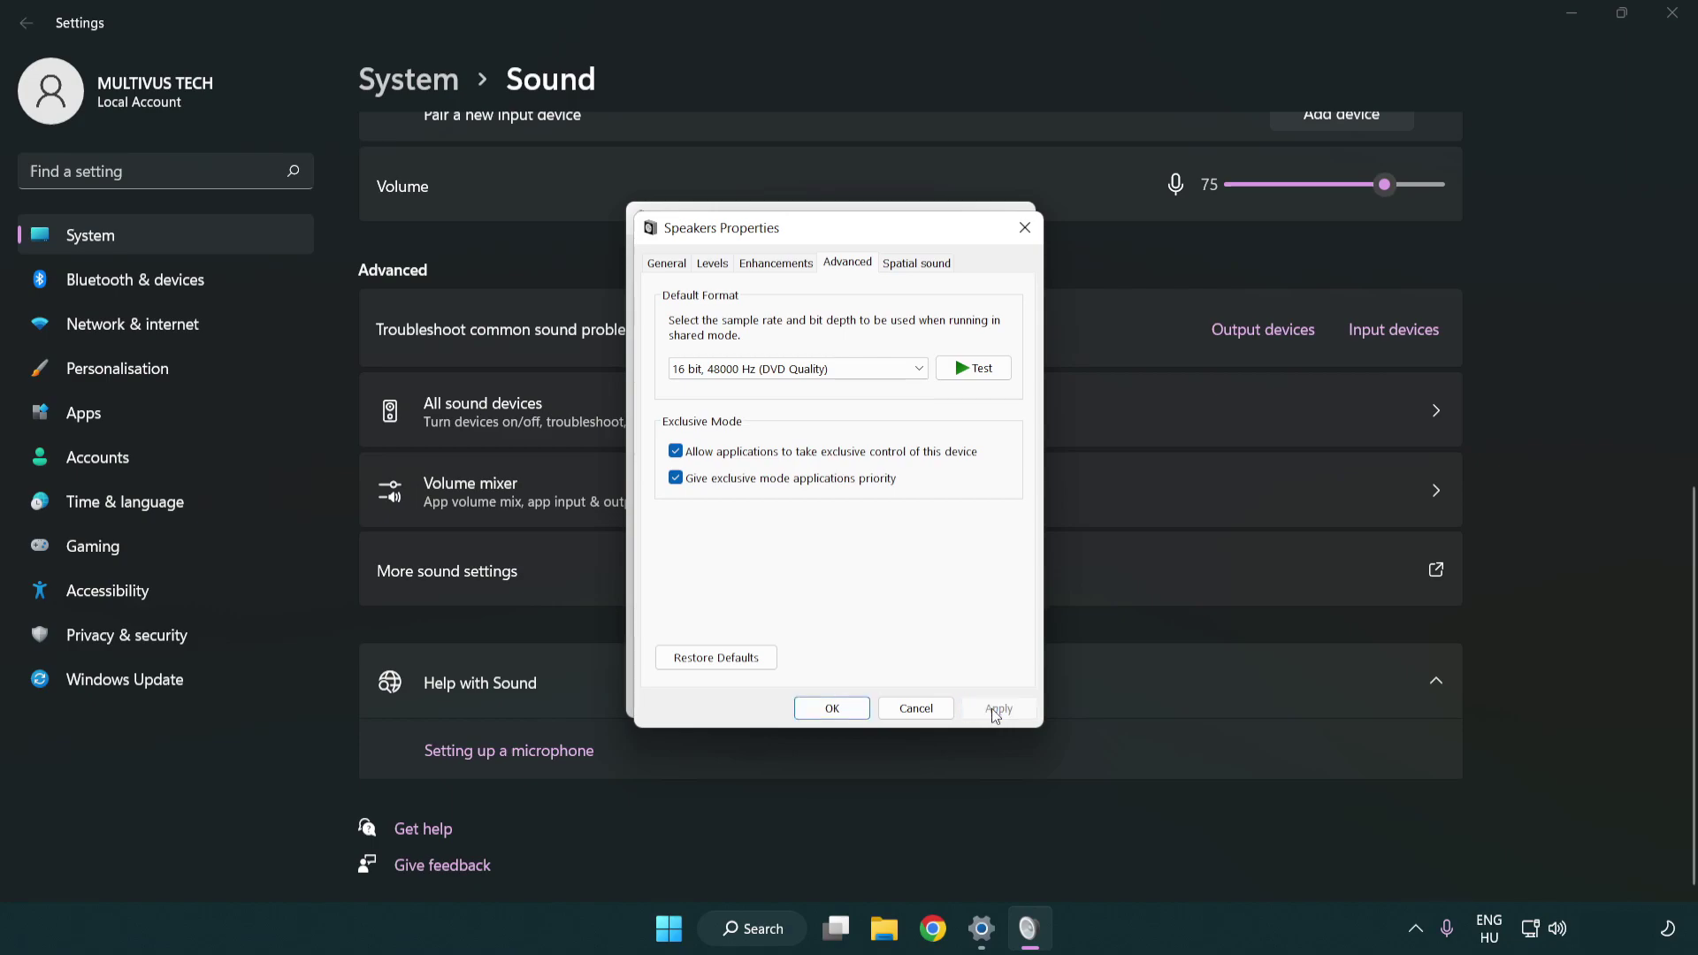
pyautogui.click(838, 713)
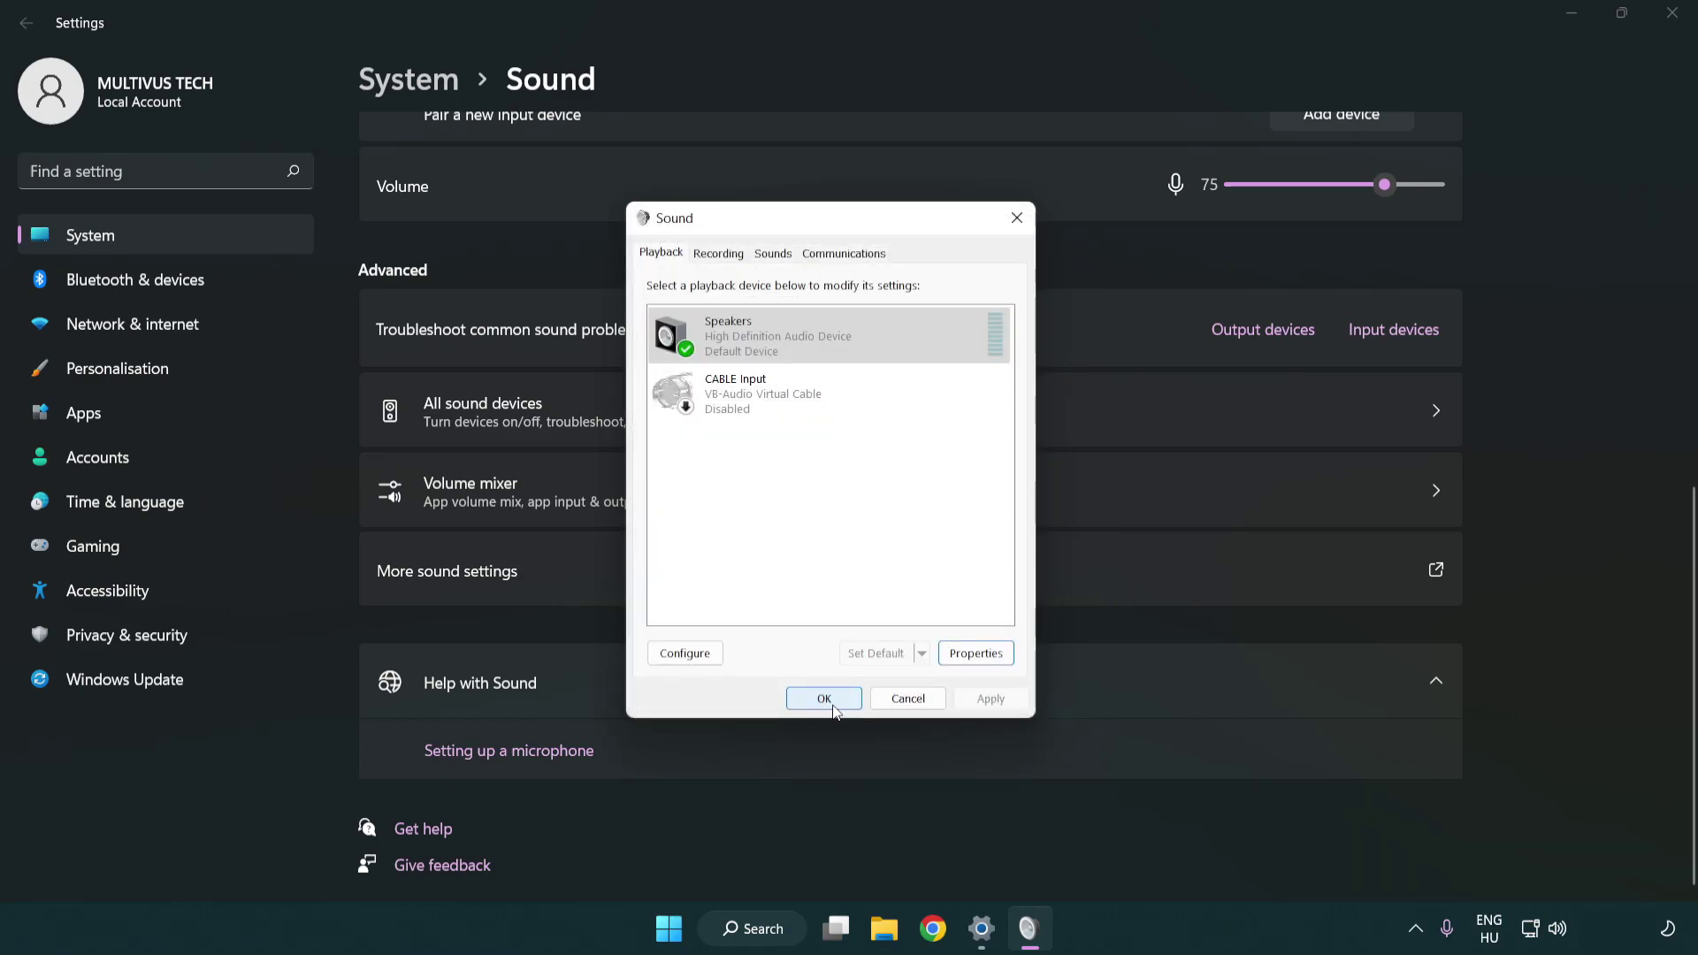
pyautogui.click(827, 705)
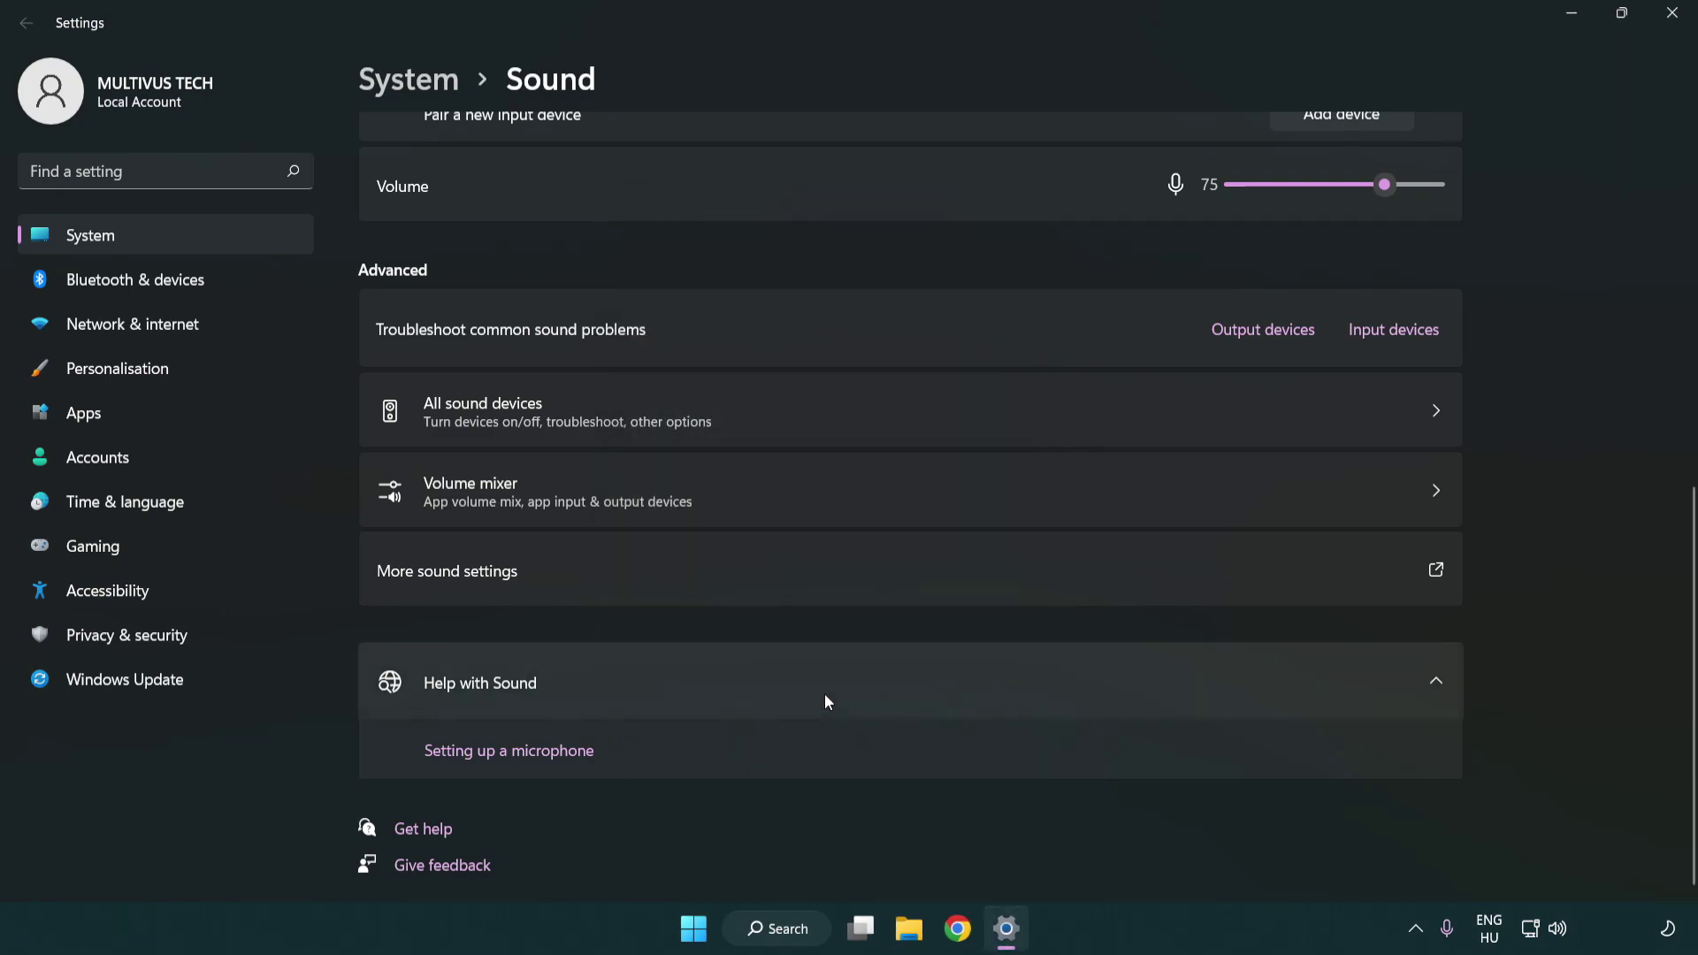
# Step: Close Settings and search Windows for 'device manager'
pyautogui.click(1672, 14)
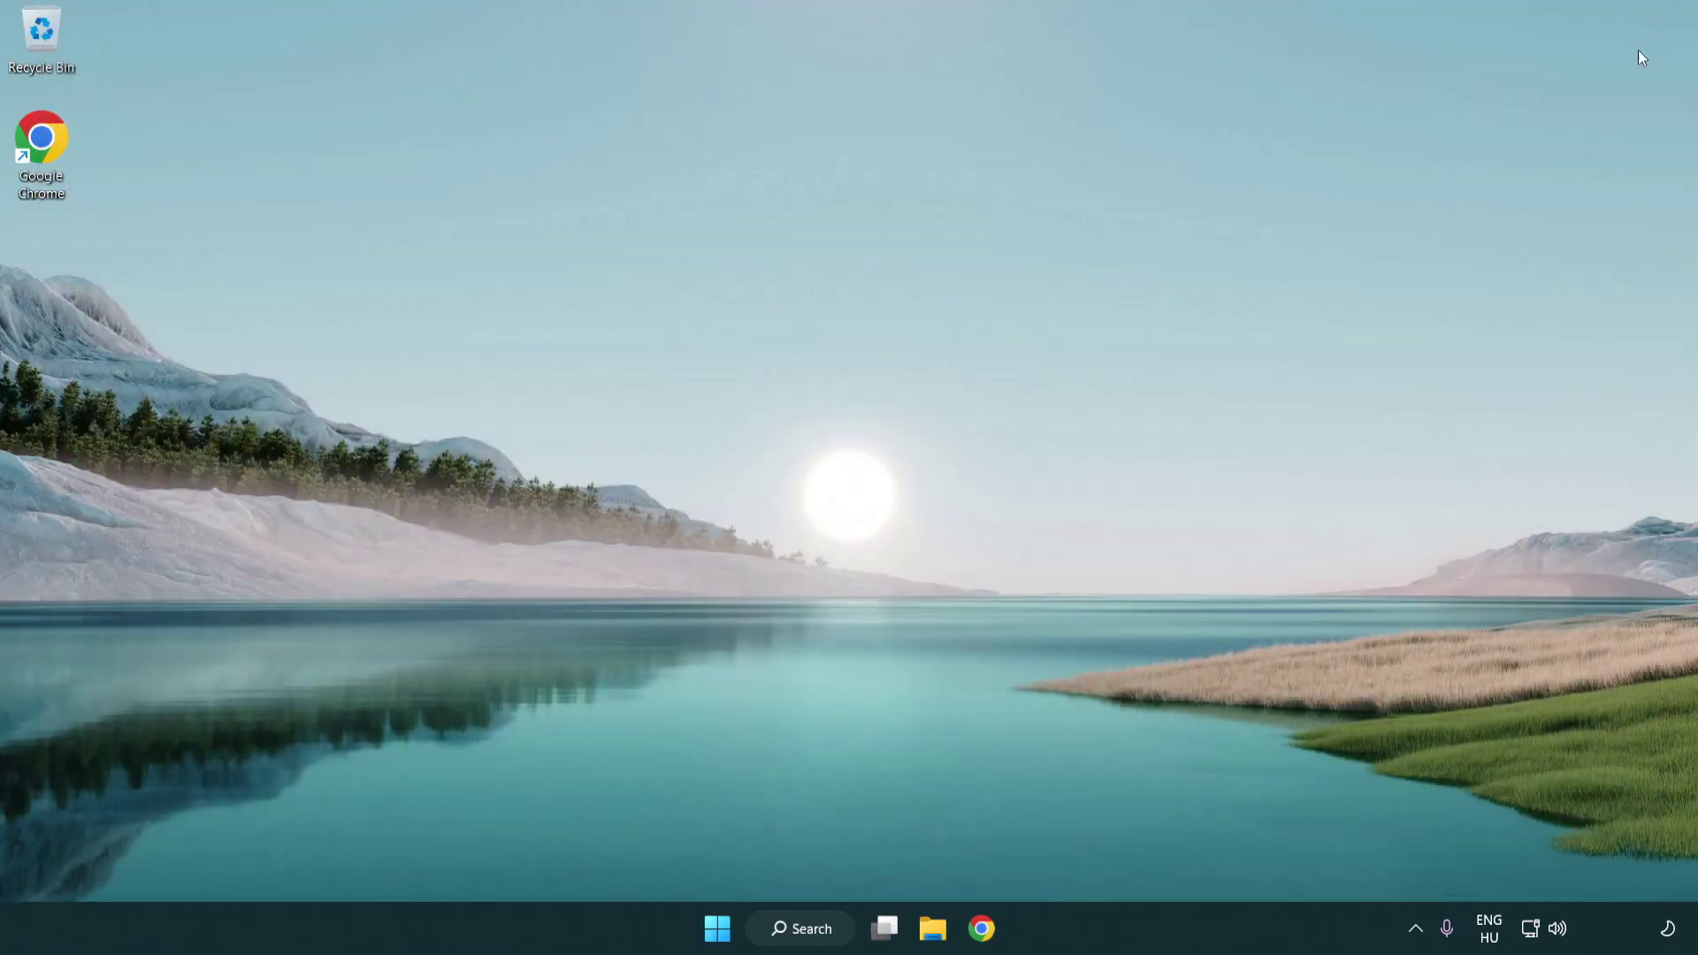
pyautogui.click(721, 941)
pyautogui.click(1129, 857)
pyautogui.click(819, 942)
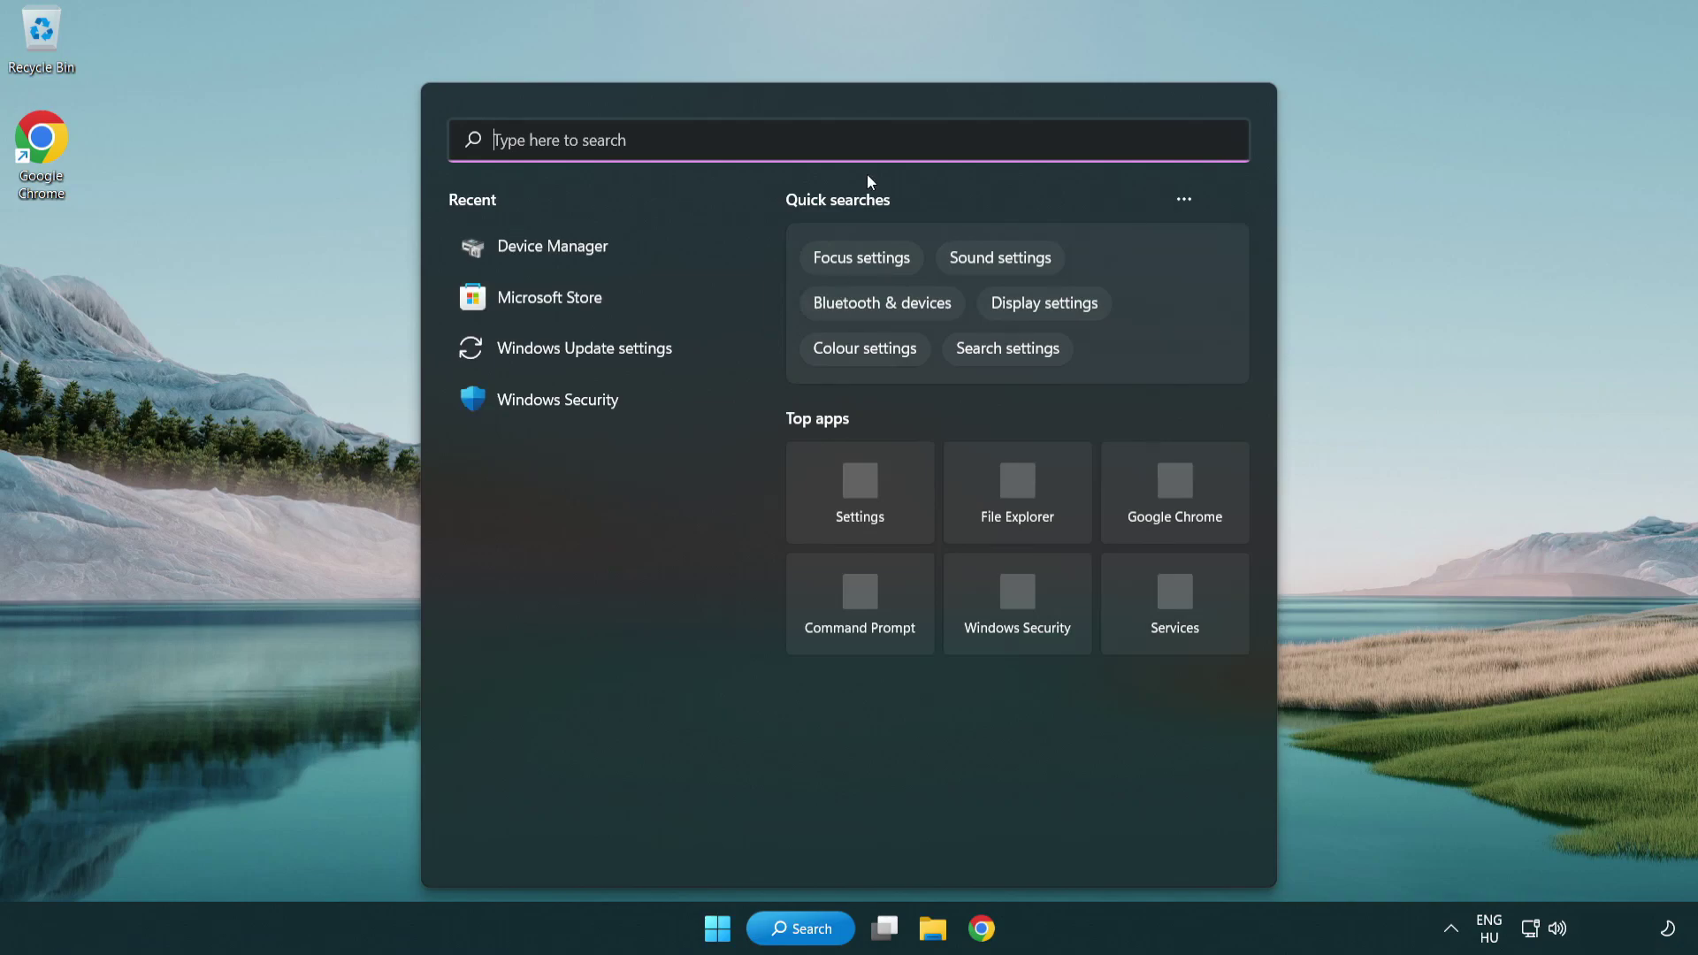
pyautogui.write('device m')
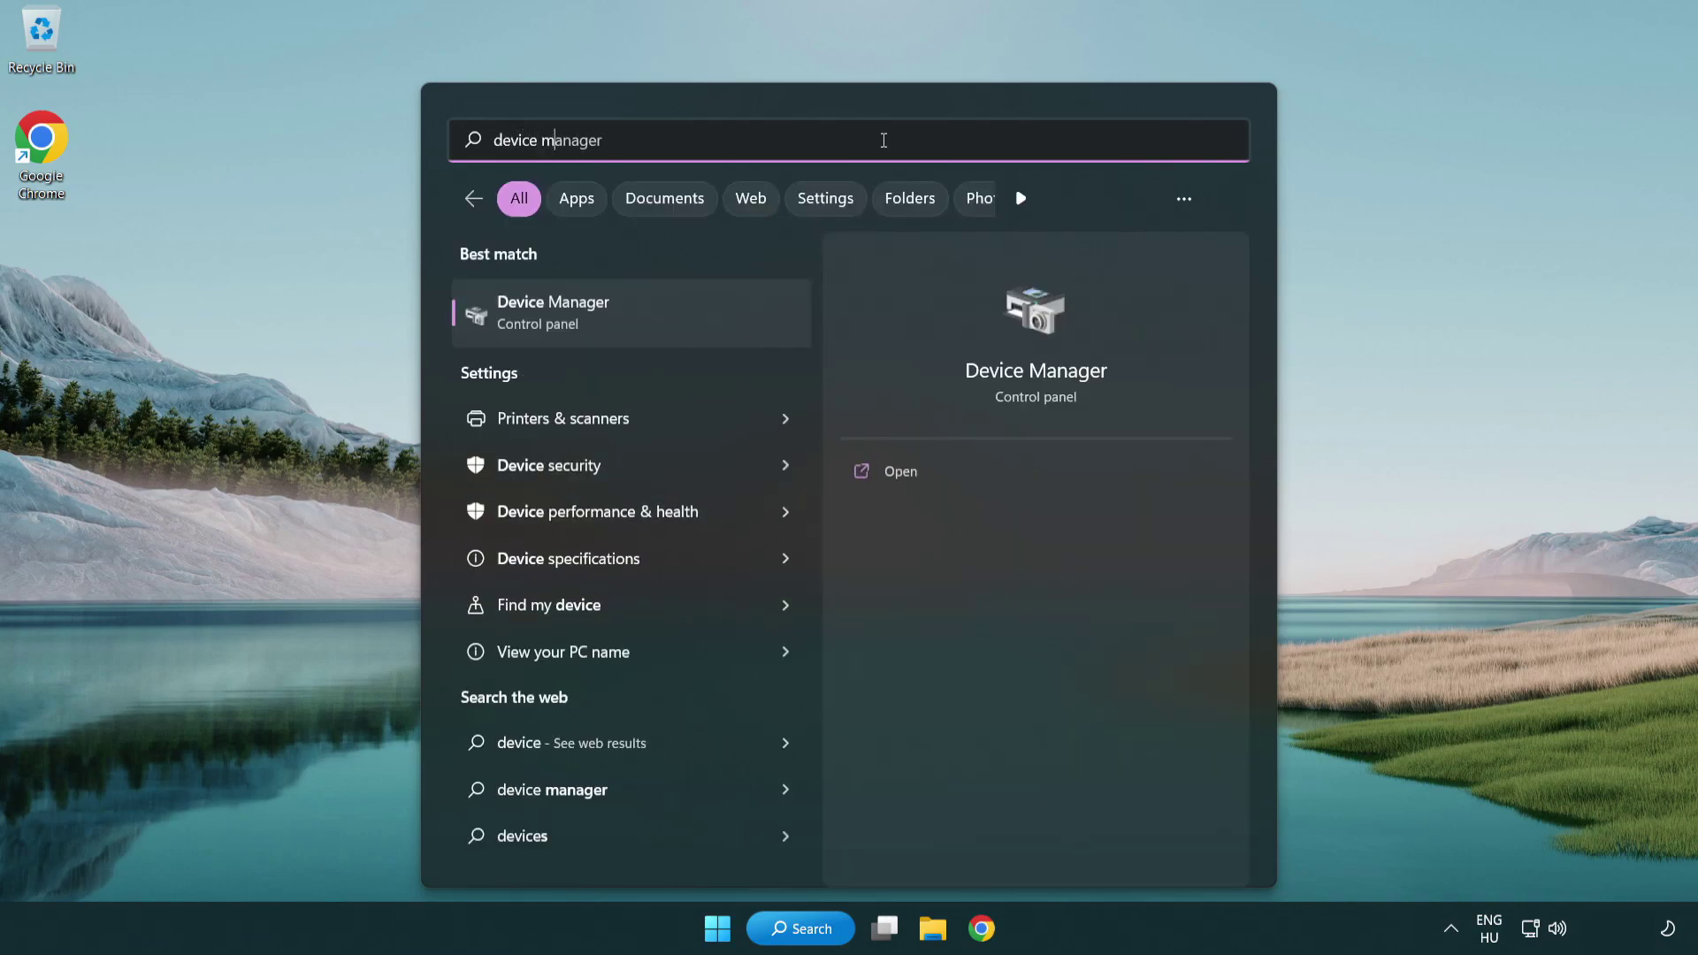
pyautogui.write('anager')
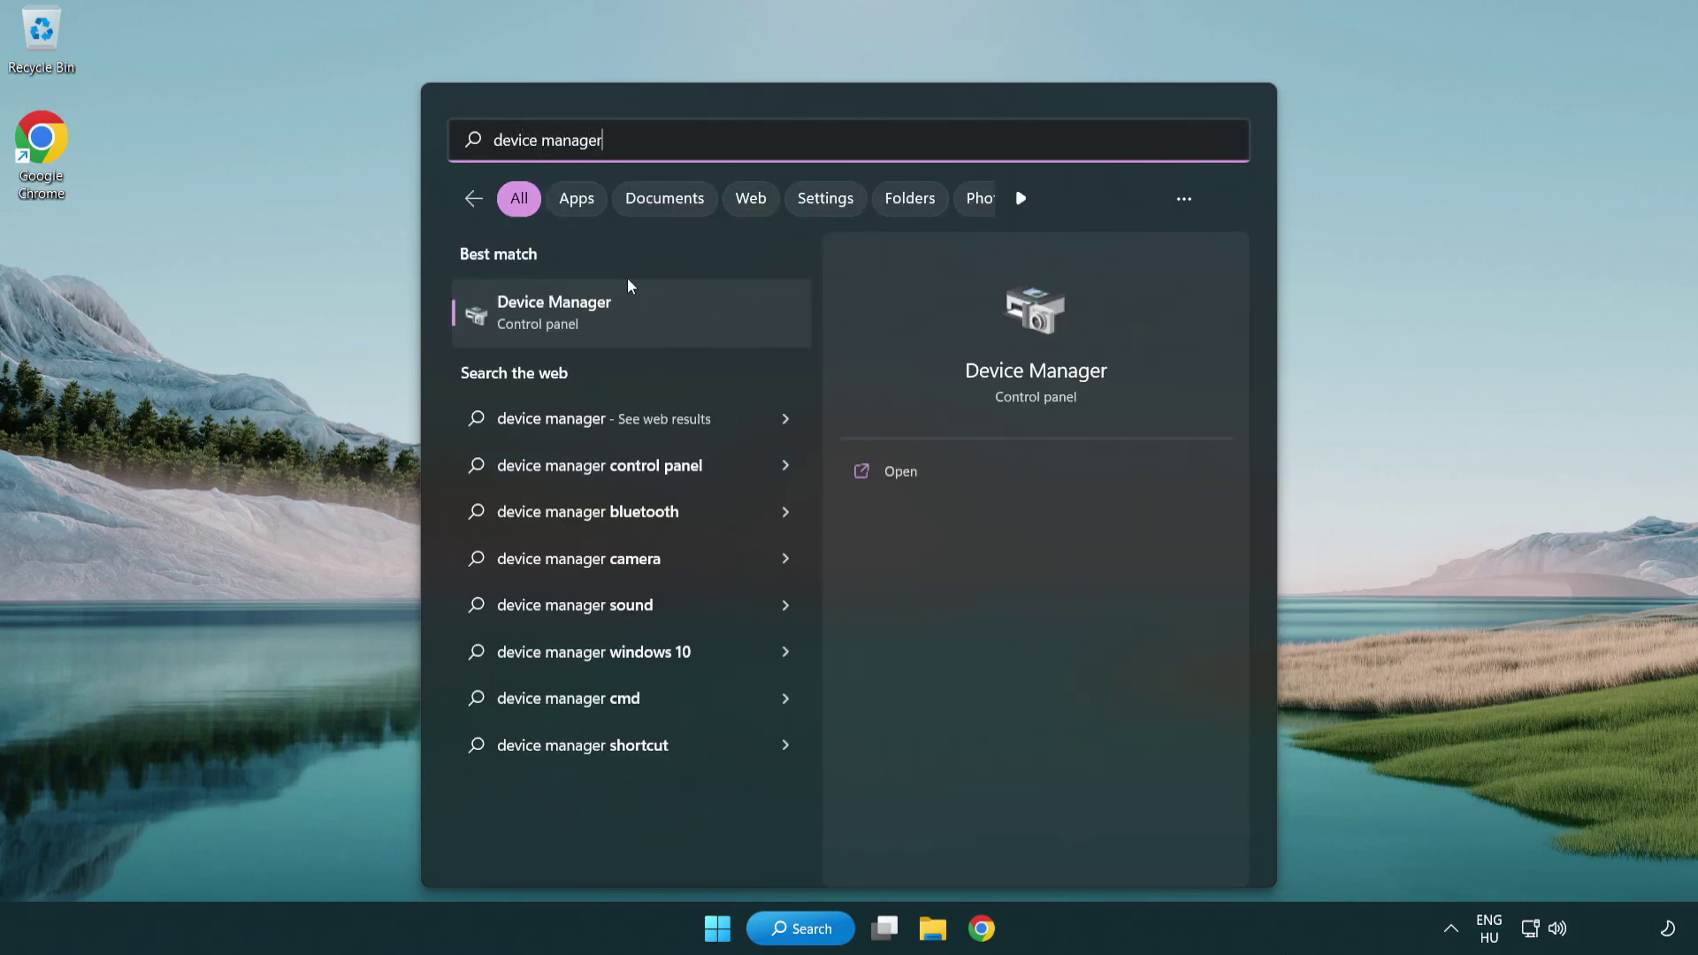
# Step: Launch Device Manager, expand Sound, video and game controllers, and right-click High Definition Audio Device
pyautogui.click(696, 321)
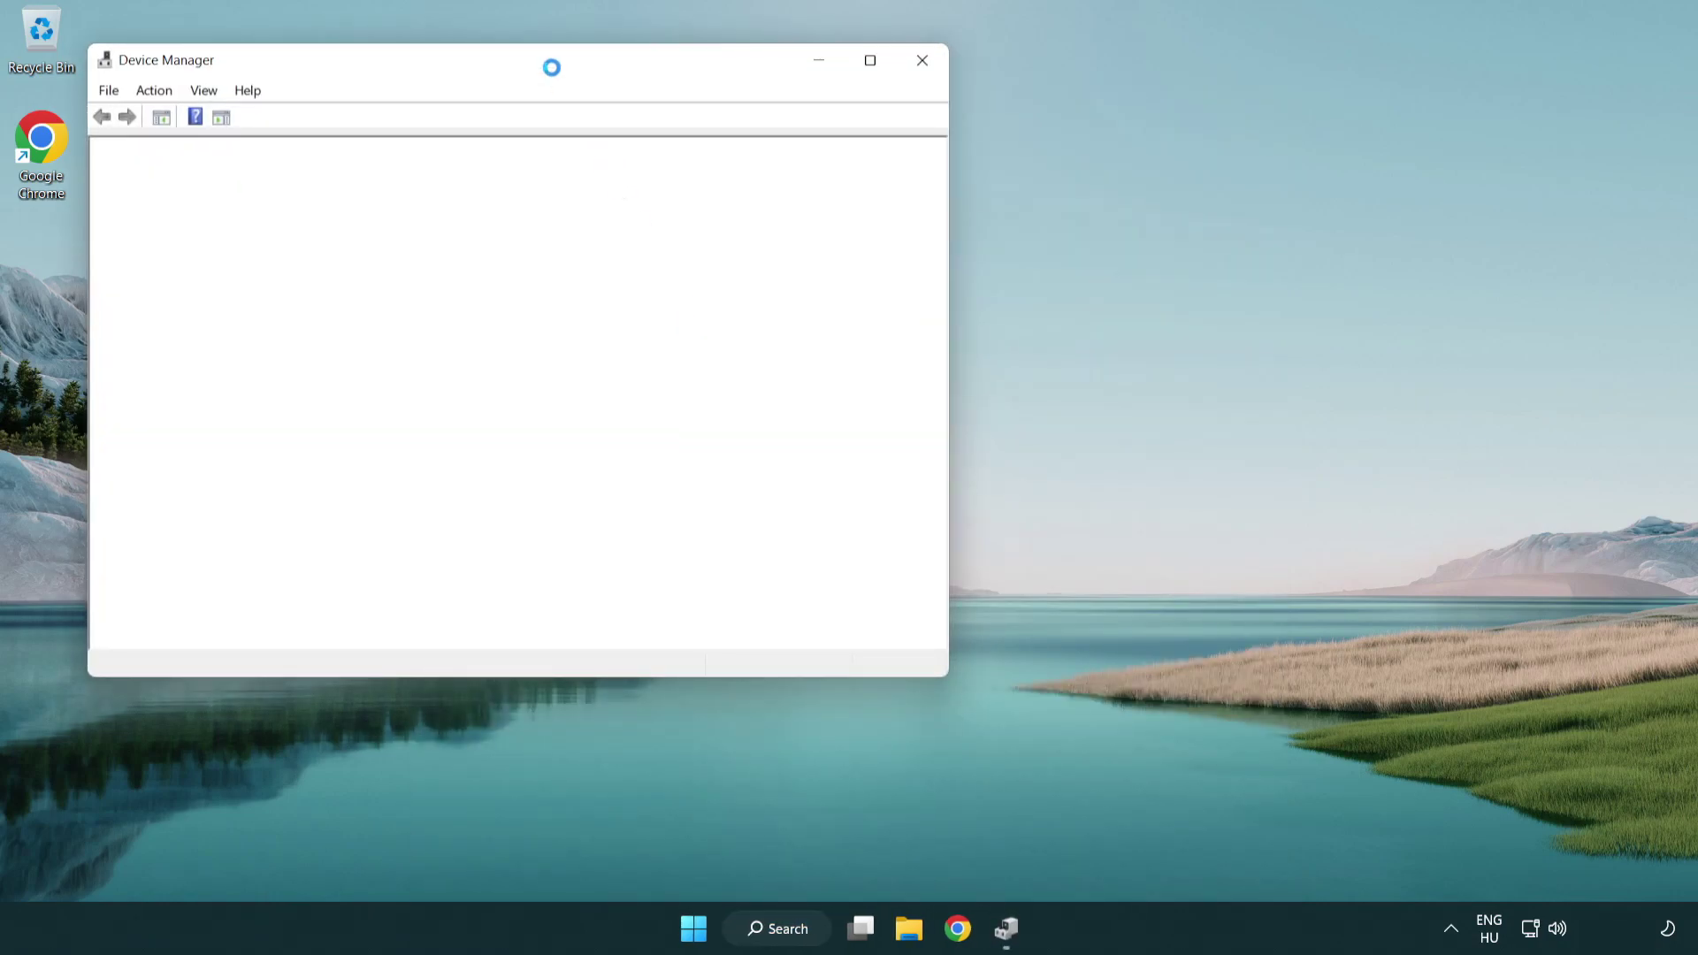
pyautogui.moveTo(538, 56); pyautogui.dragTo(857, 157)
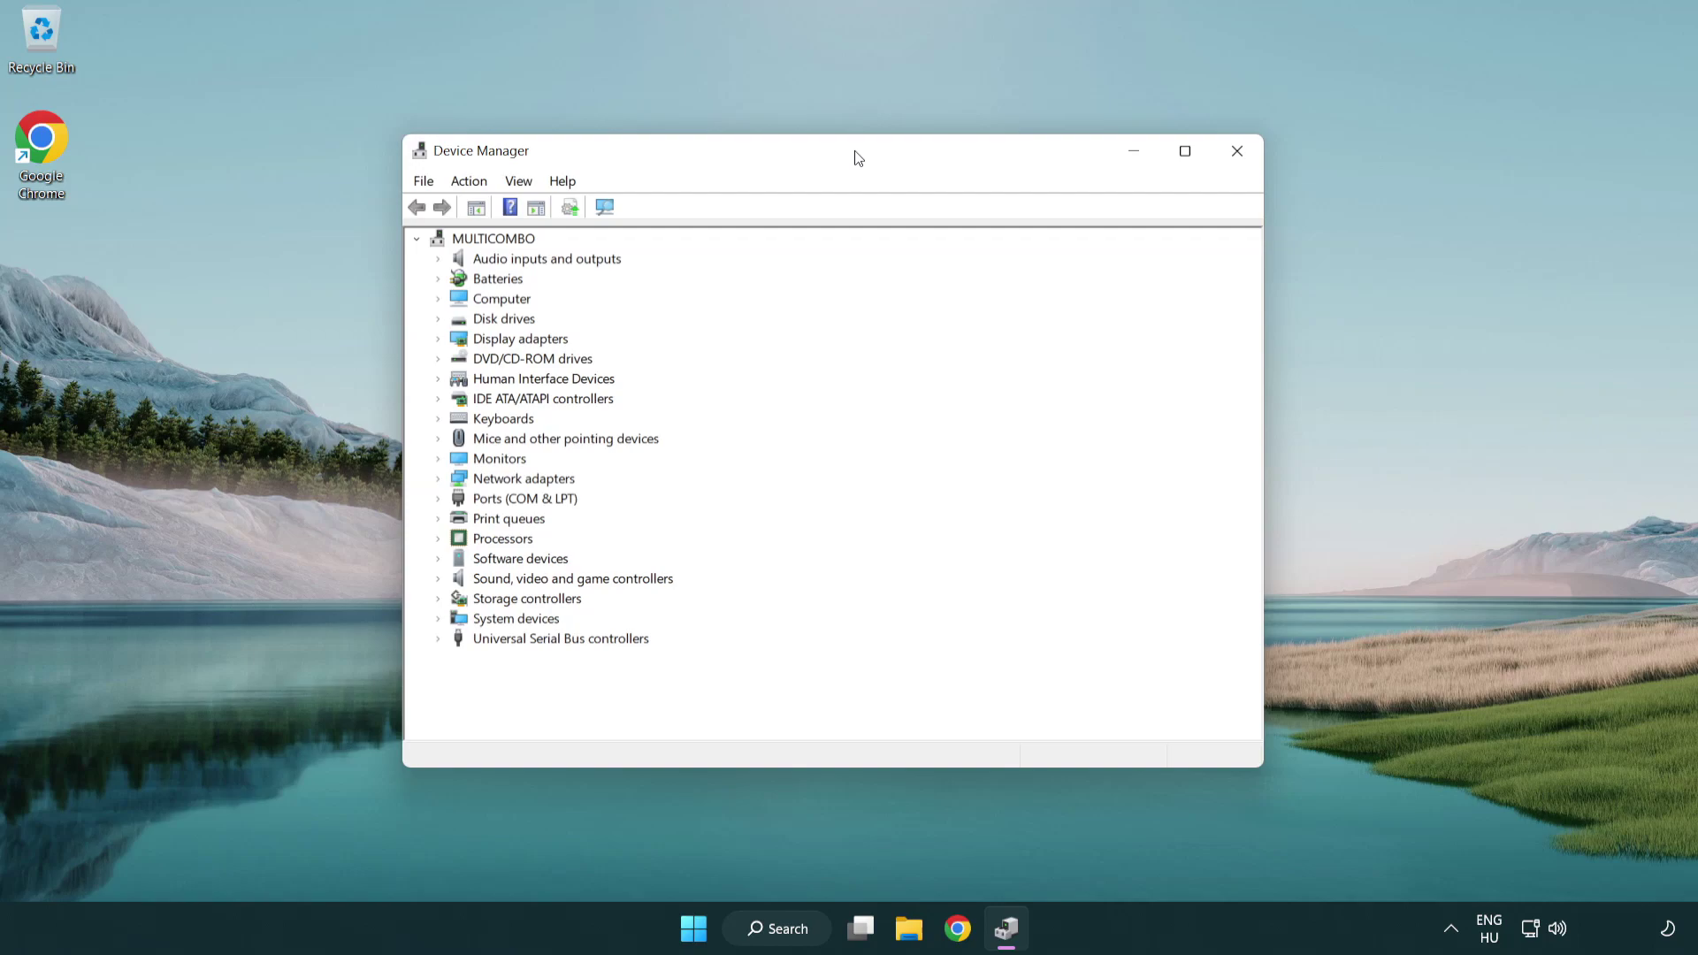
pyautogui.click(478, 582)
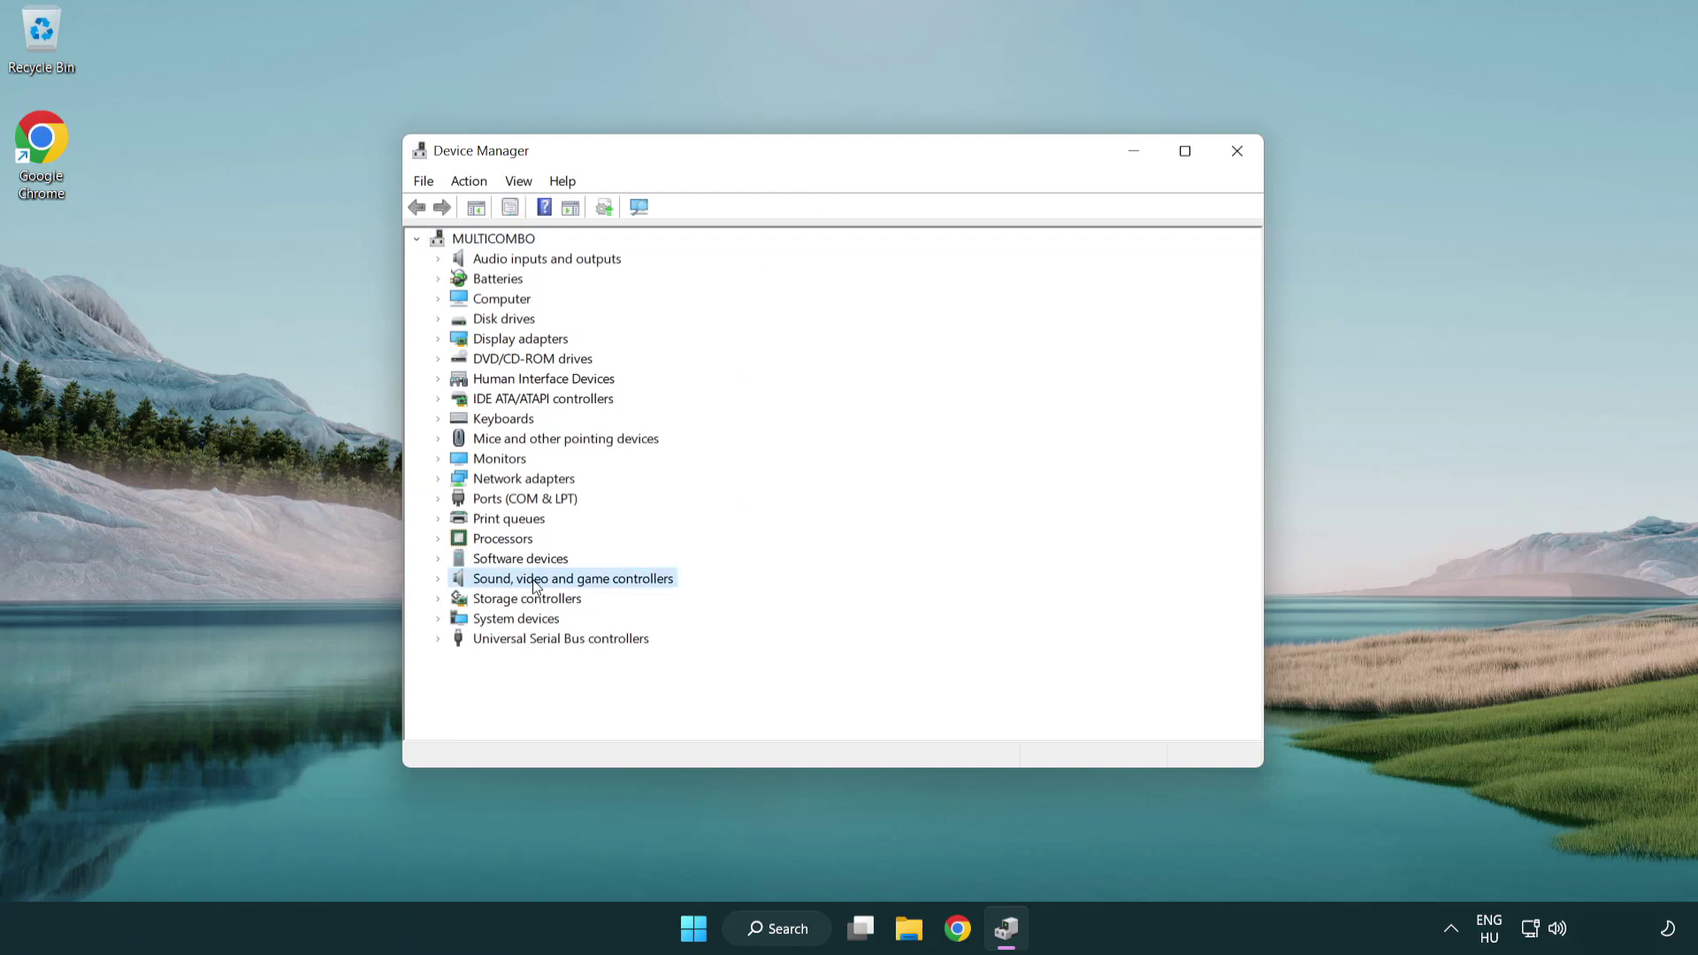
pyautogui.click(439, 580)
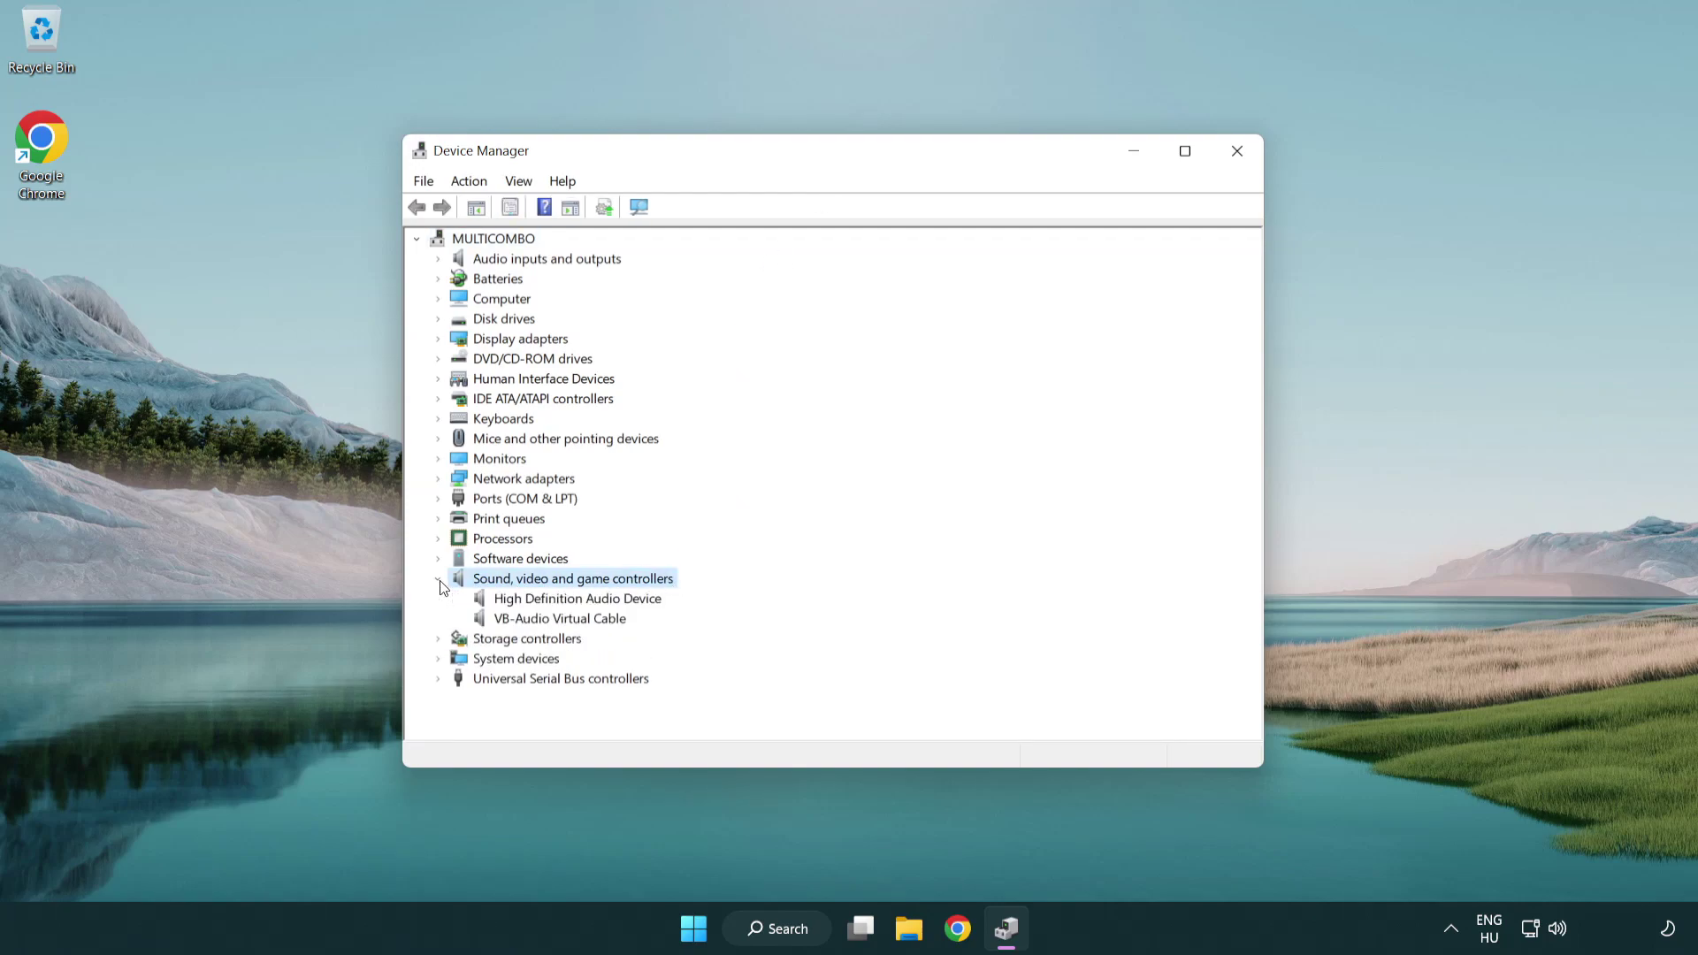
pyautogui.click(527, 601)
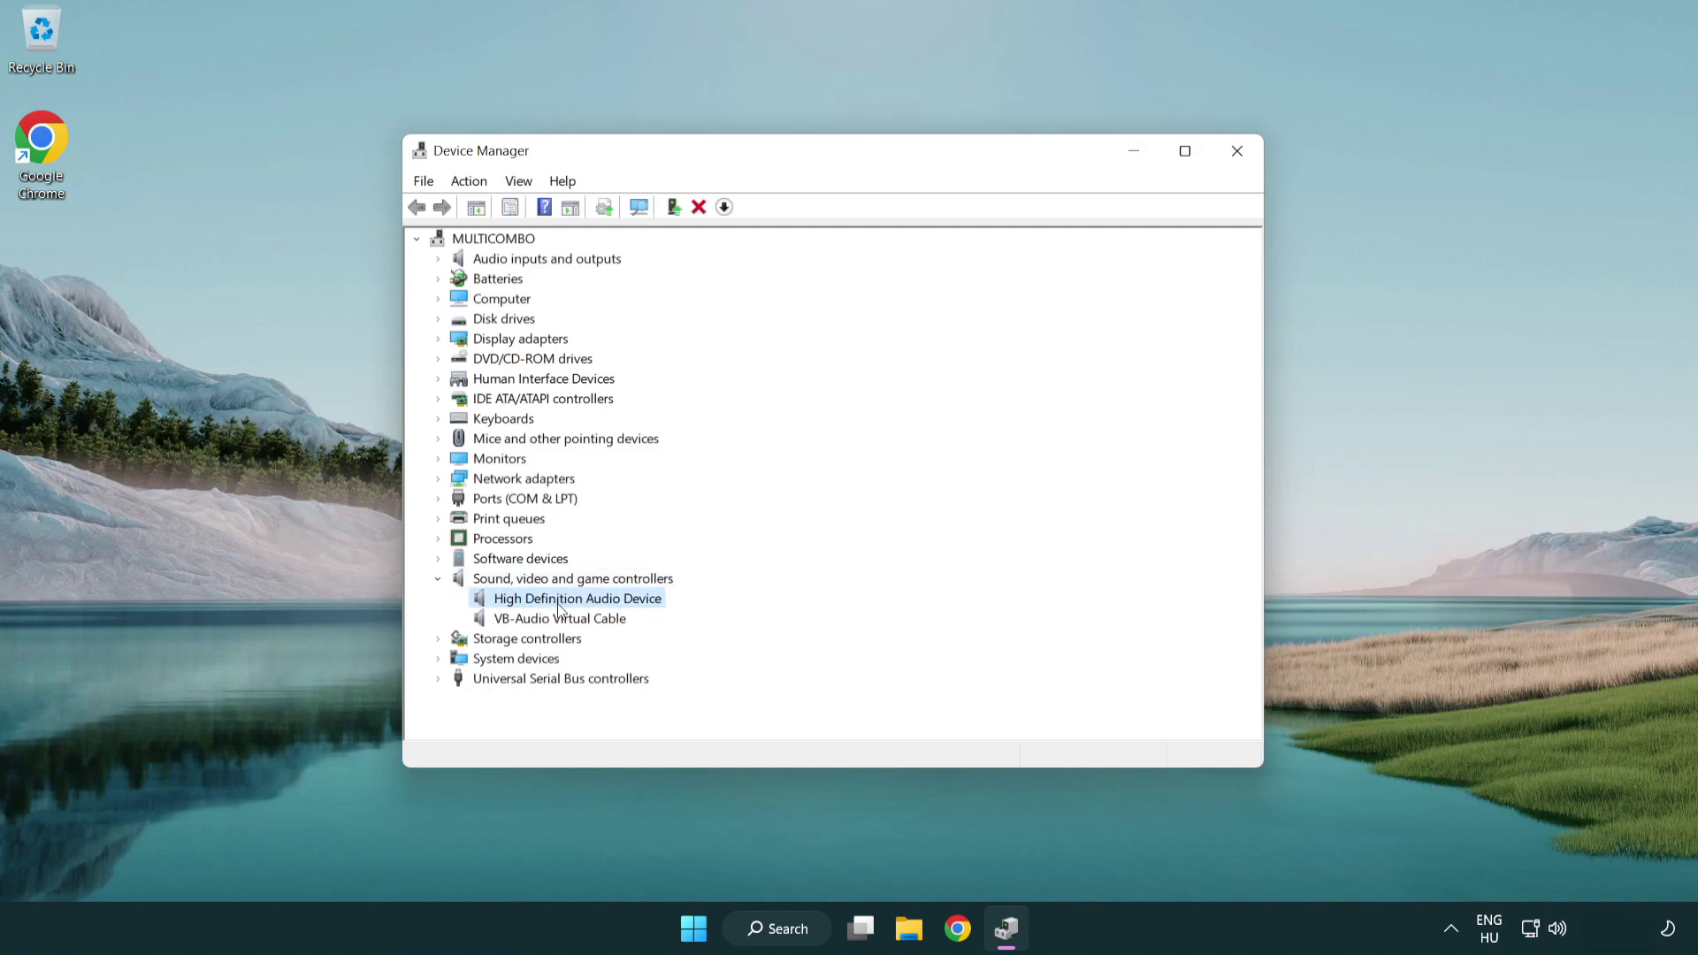
pyautogui.rightClick(595, 604)
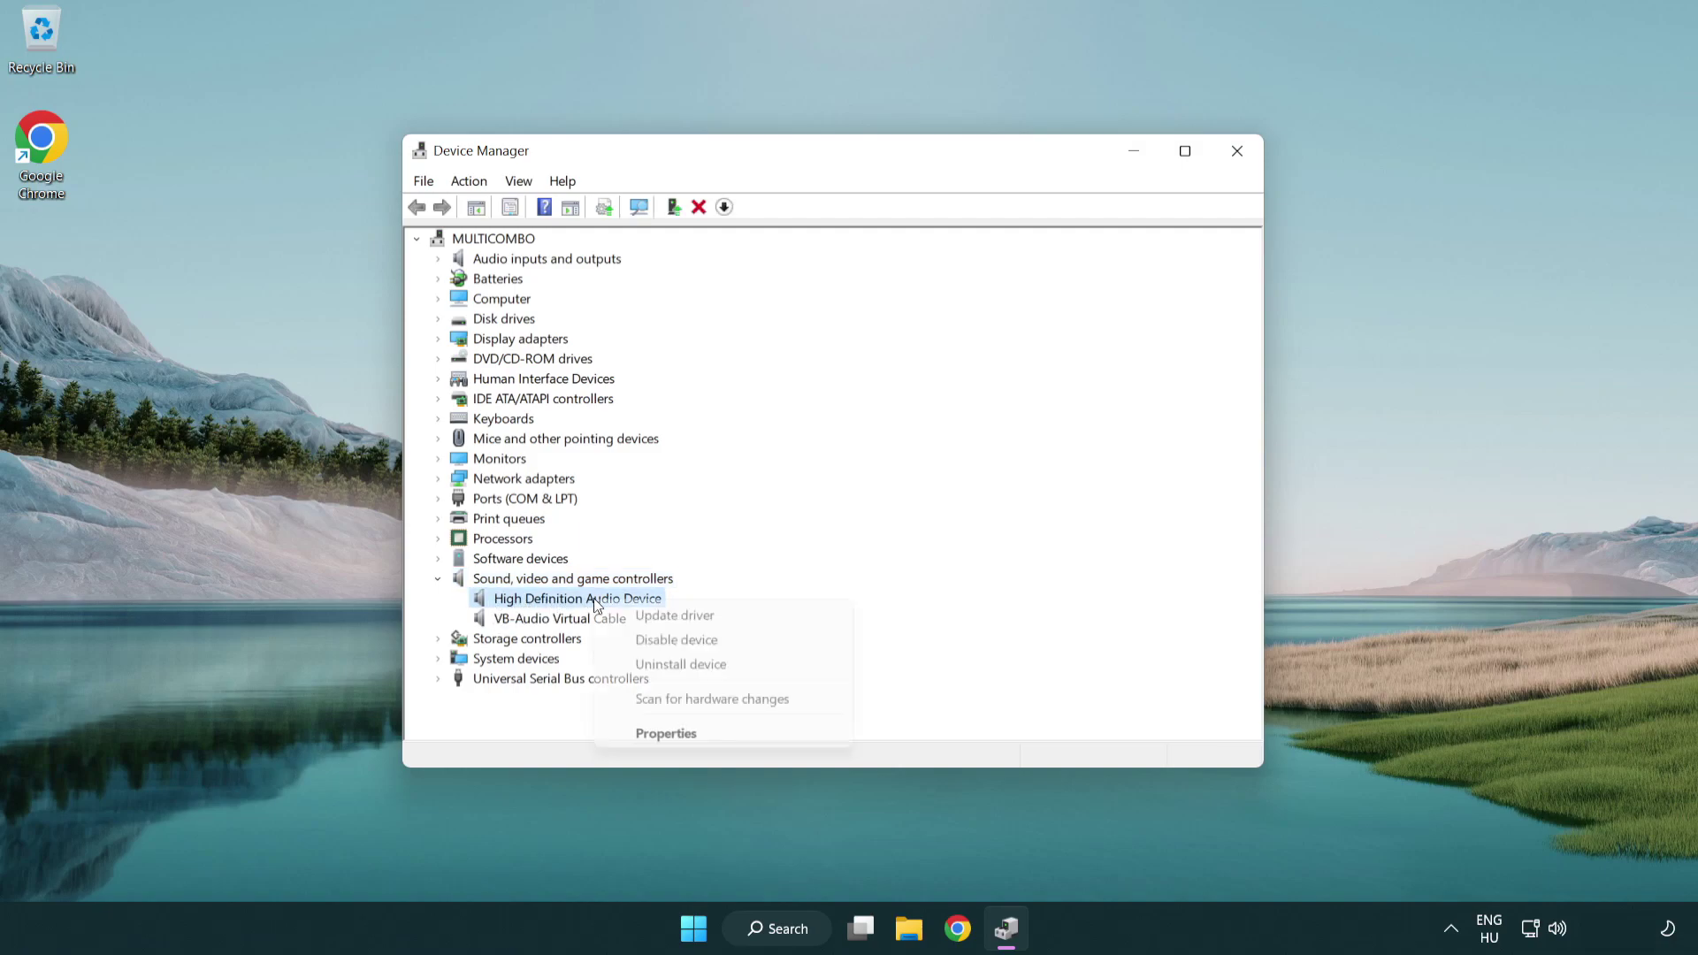
# Step: Reinstall the High Definition Audio Device driver from this computer's compatible drivers list
pyautogui.click(734, 617)
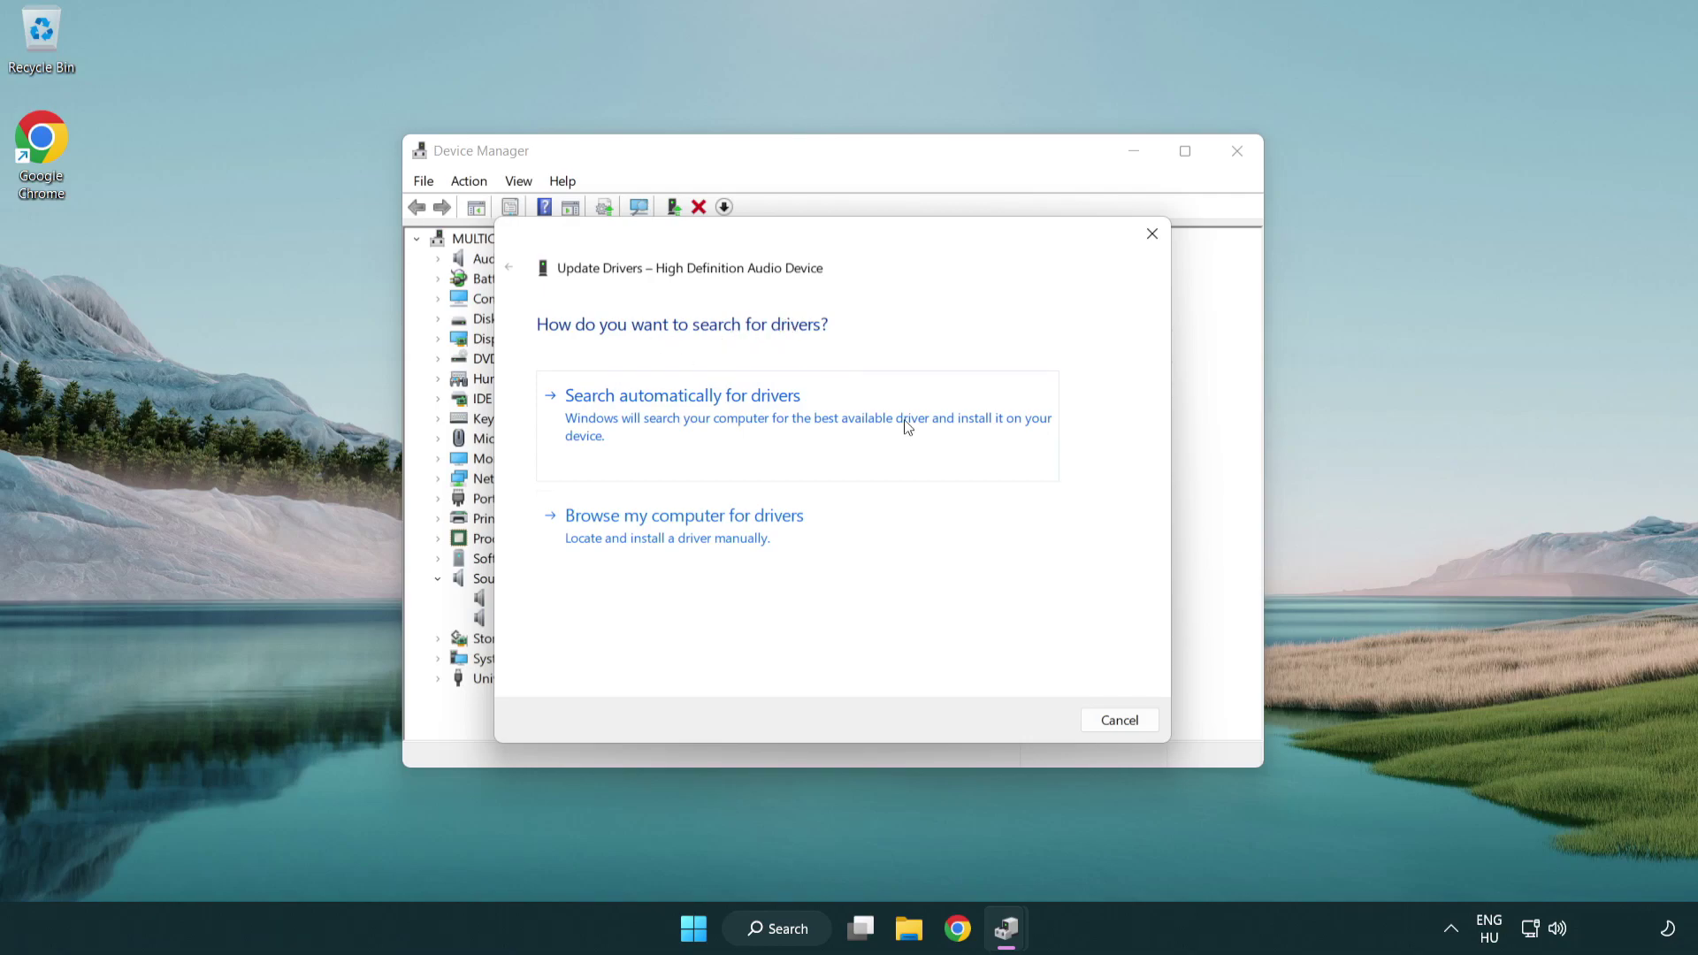
pyautogui.click(688, 555)
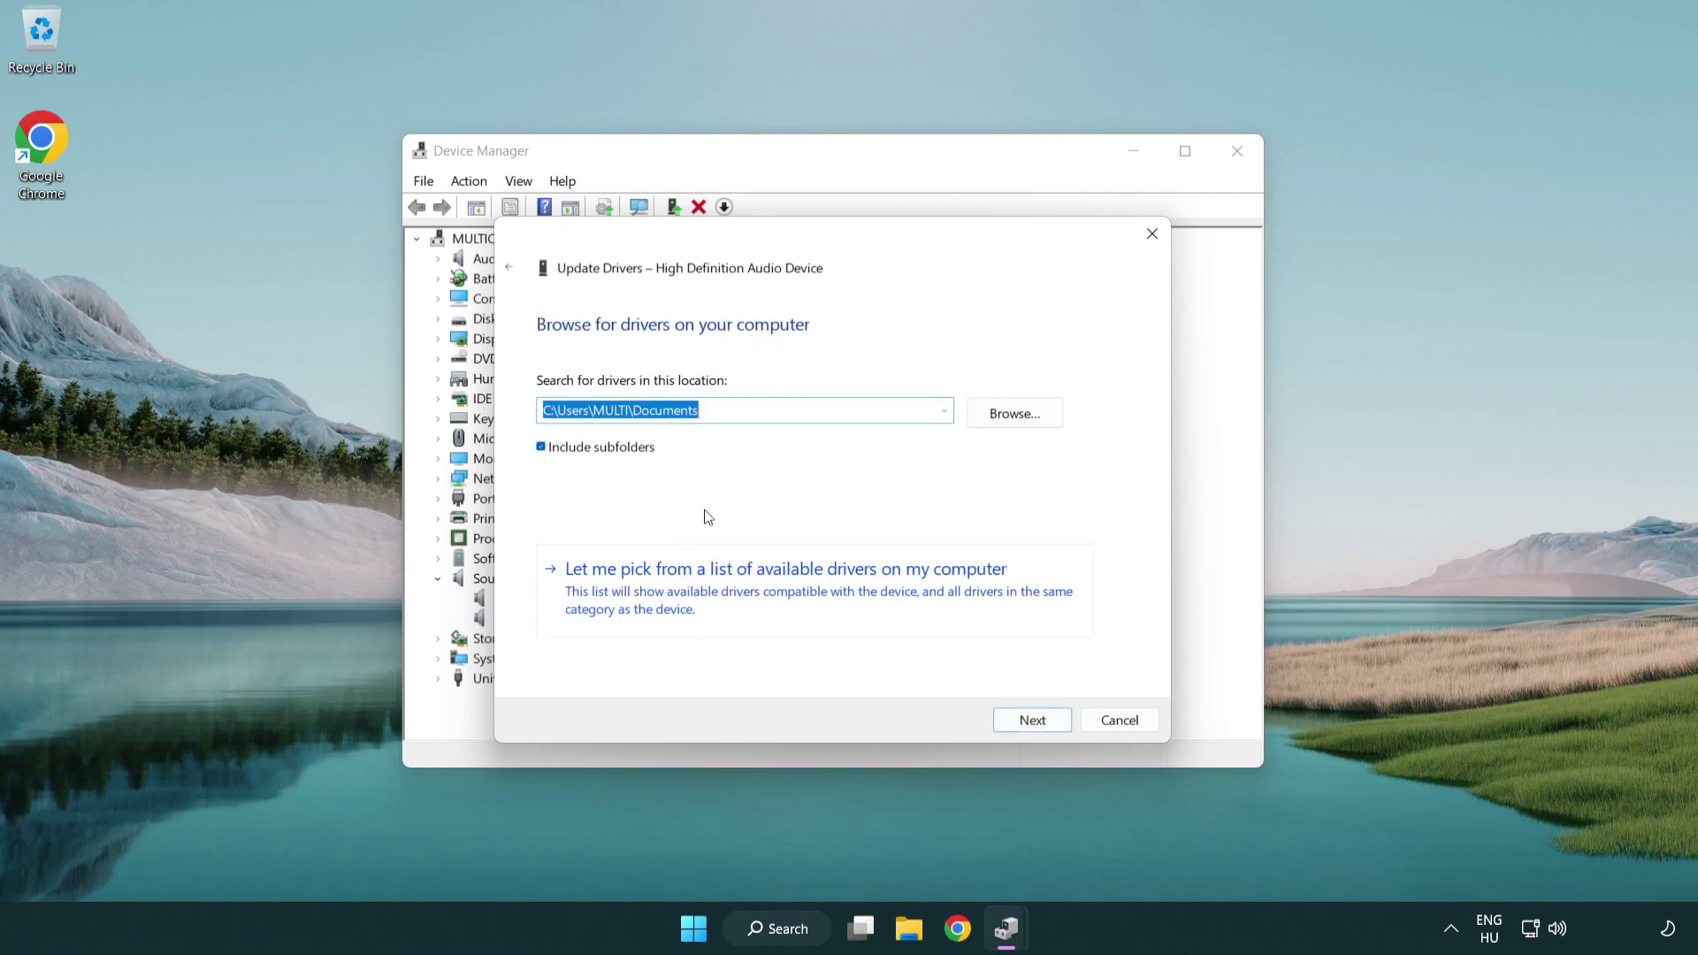
pyautogui.click(818, 602)
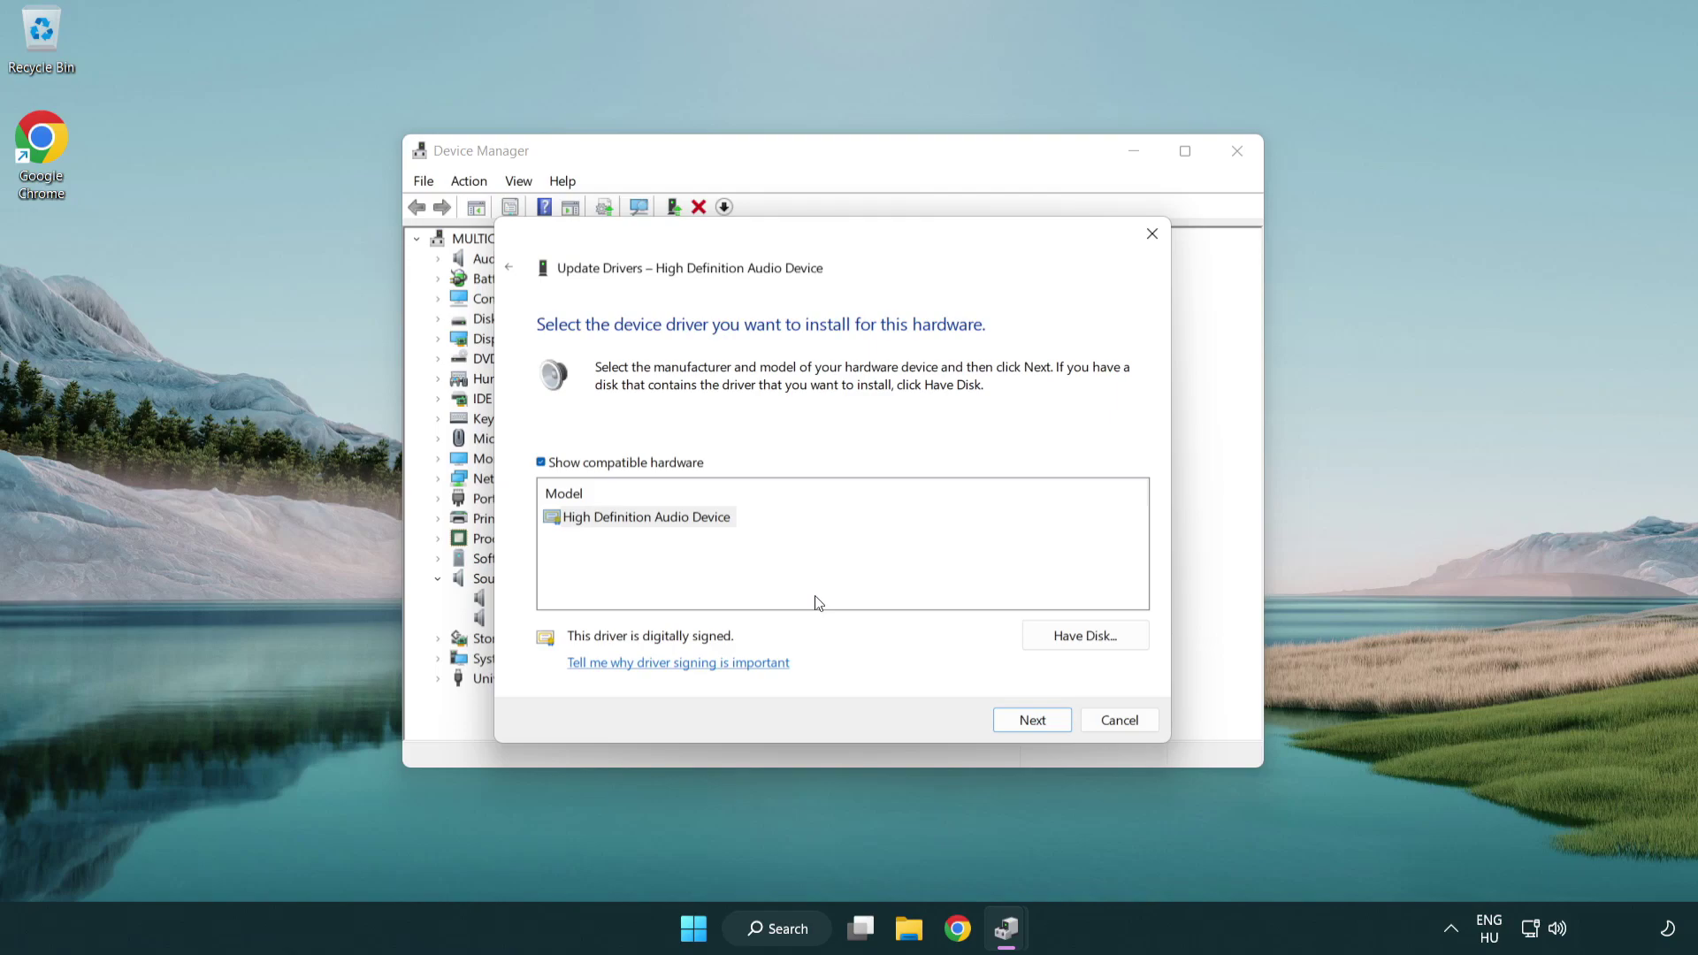
pyautogui.click(576, 534)
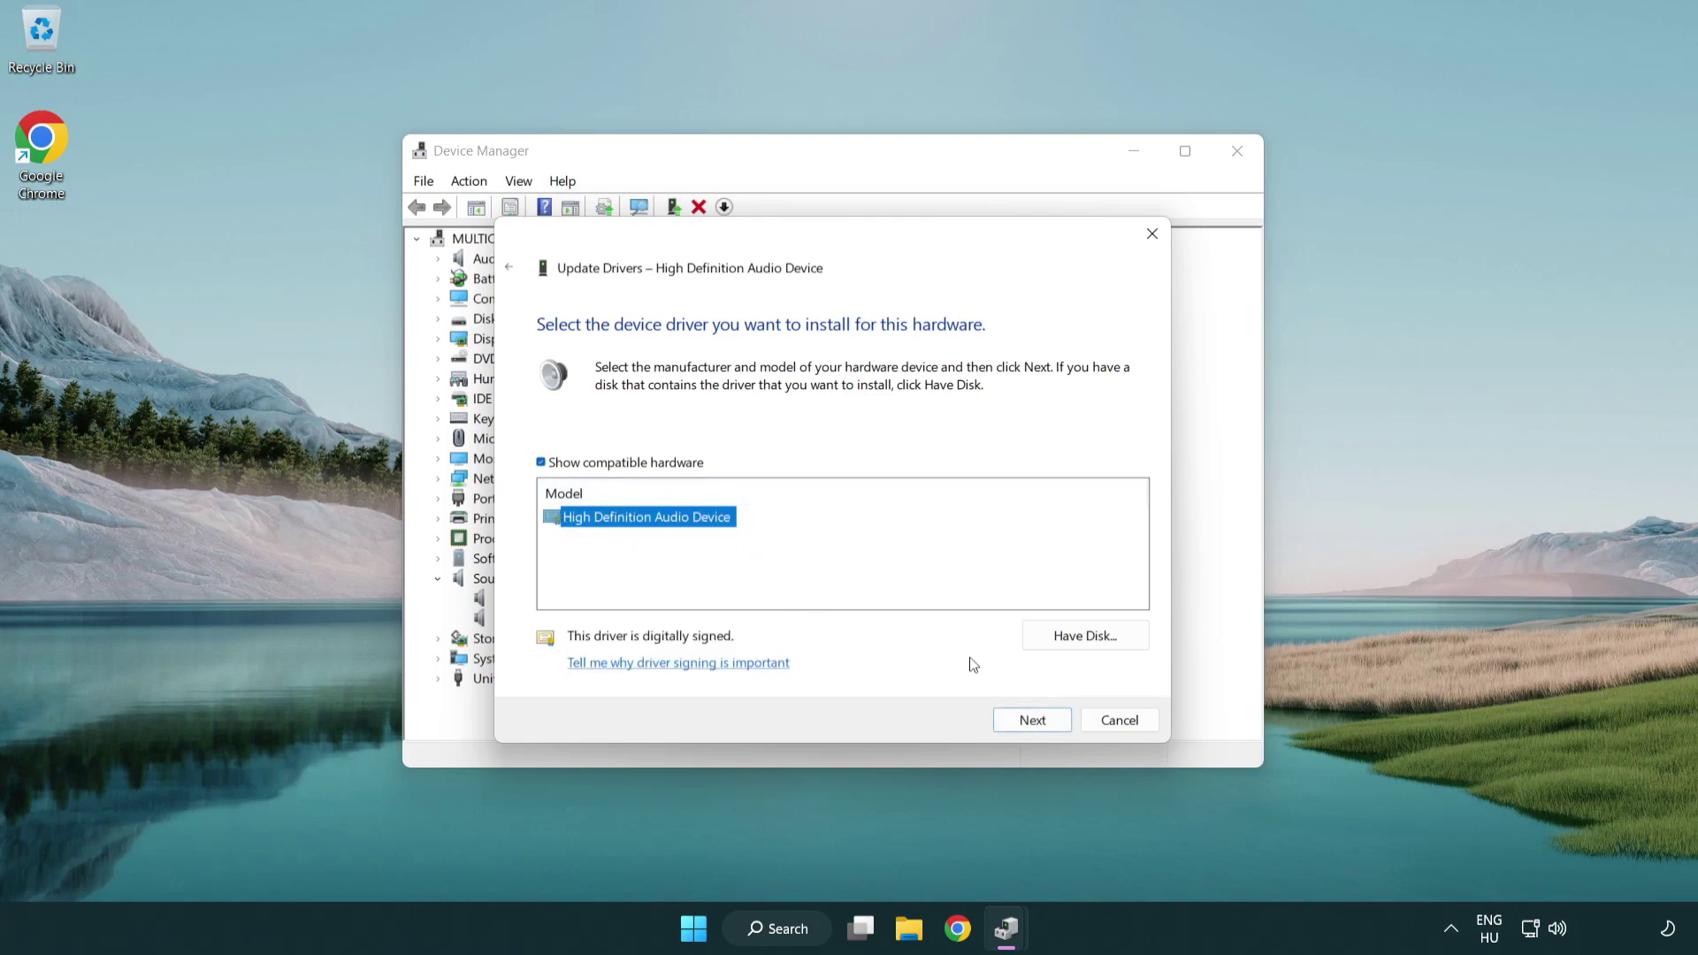
pyautogui.click(1052, 727)
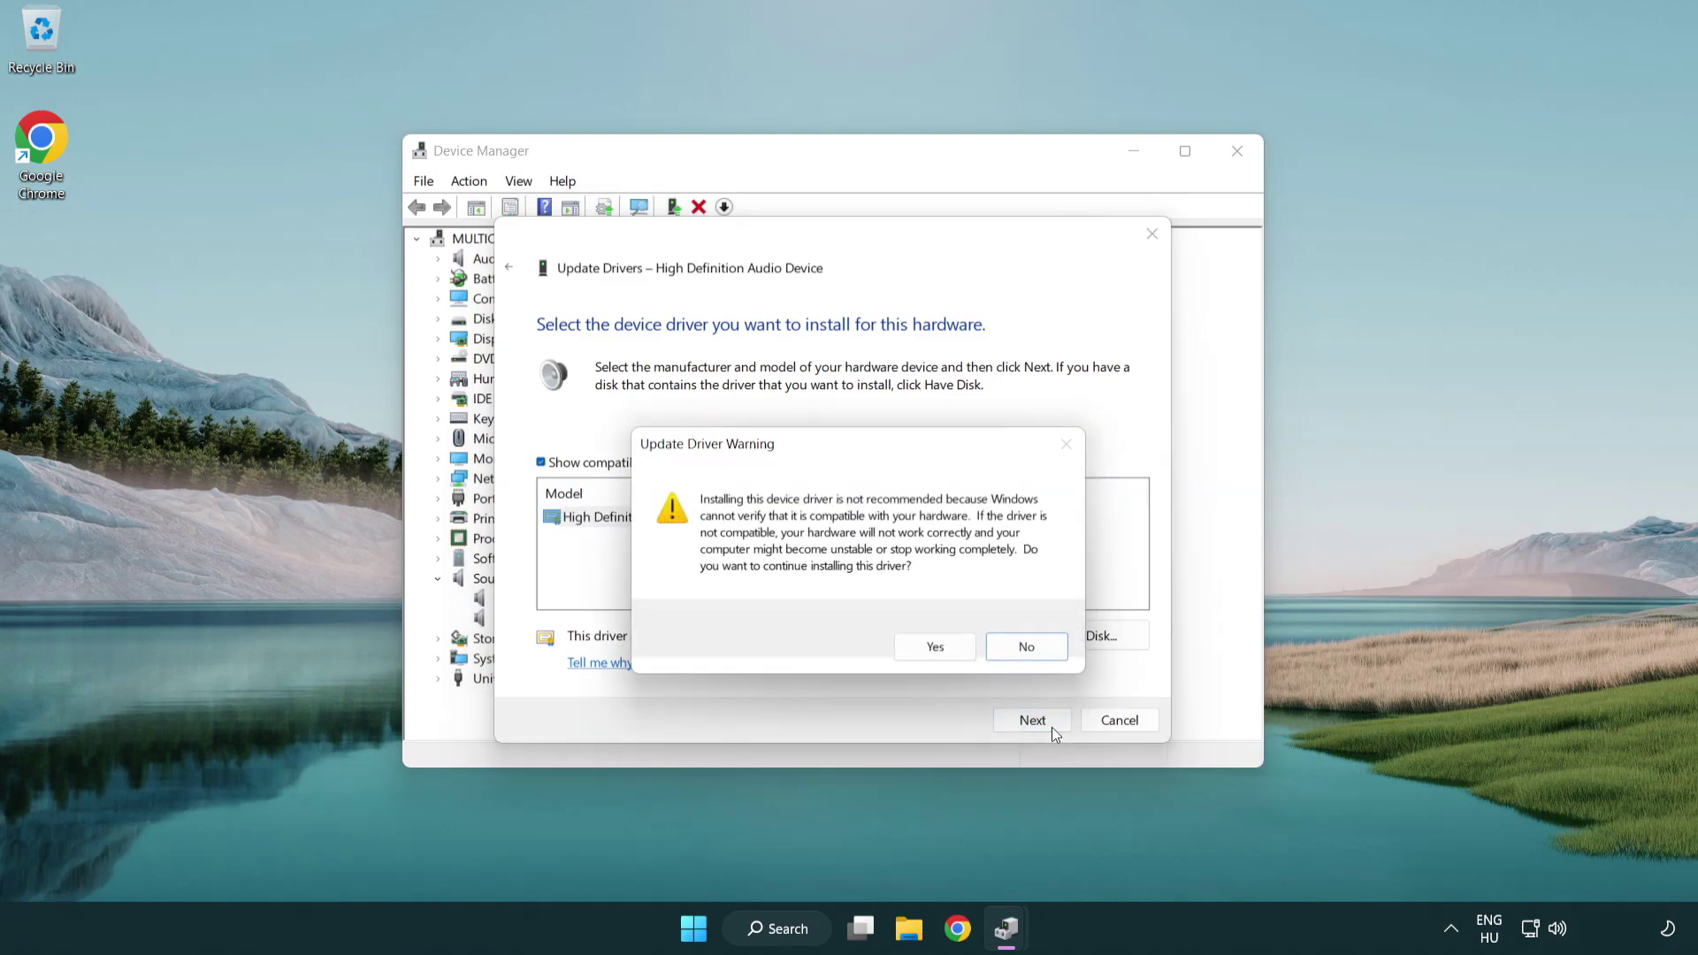
pyautogui.click(937, 651)
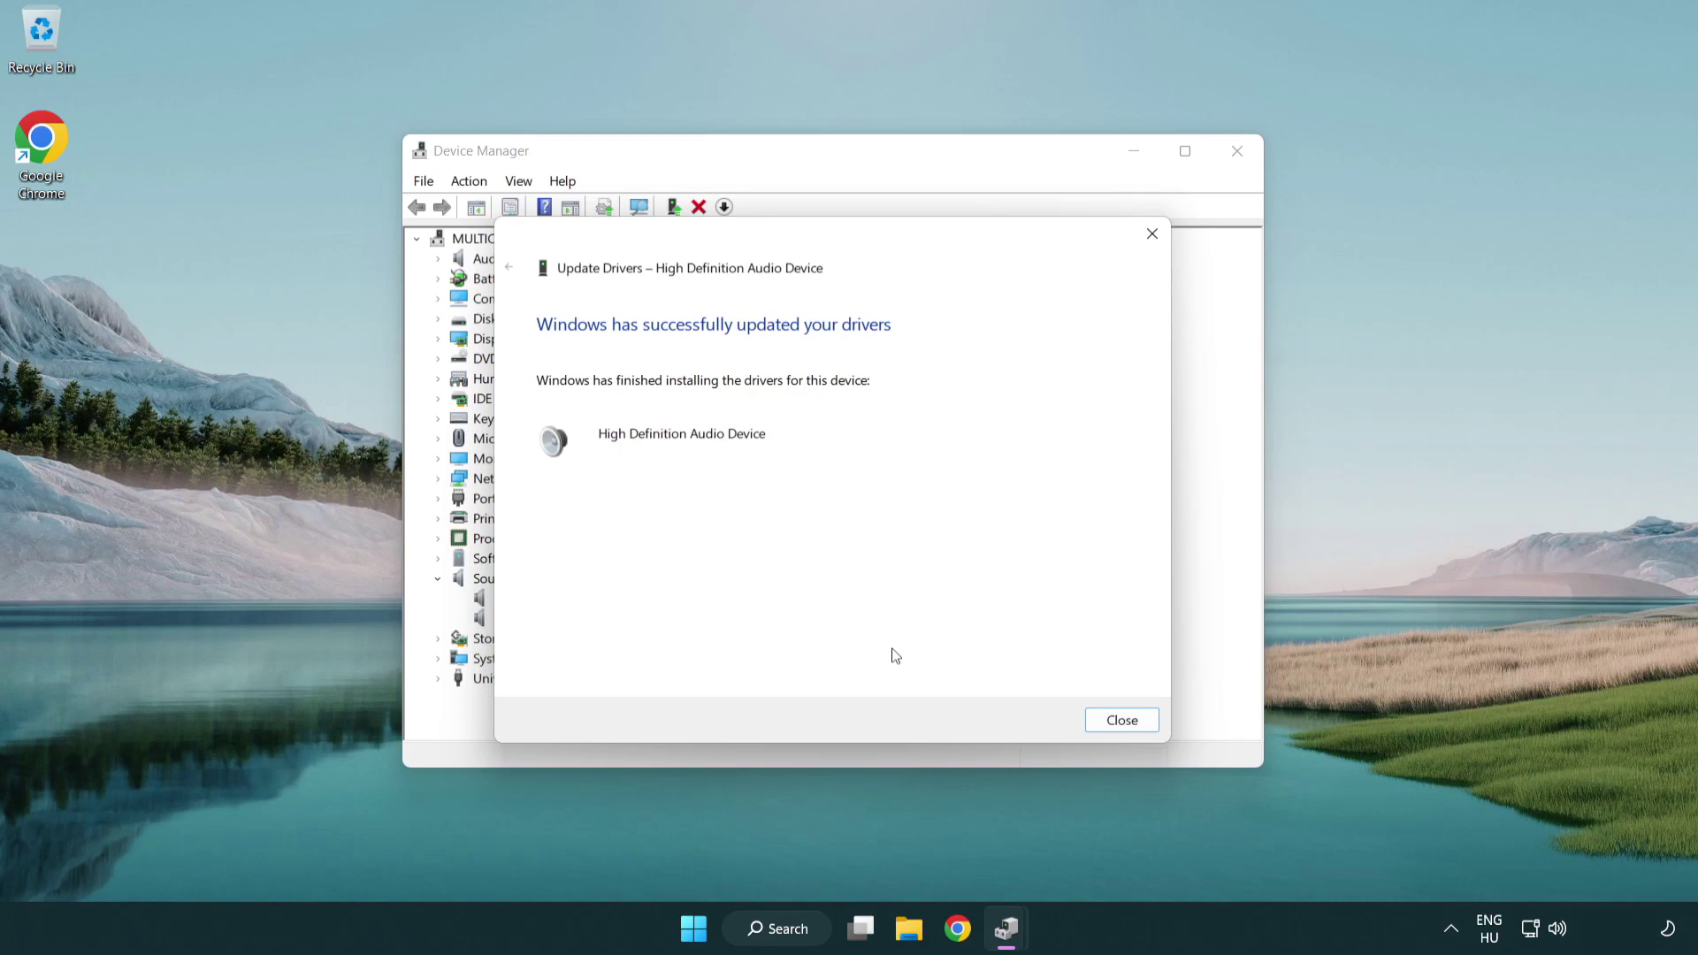
pyautogui.click(1125, 725)
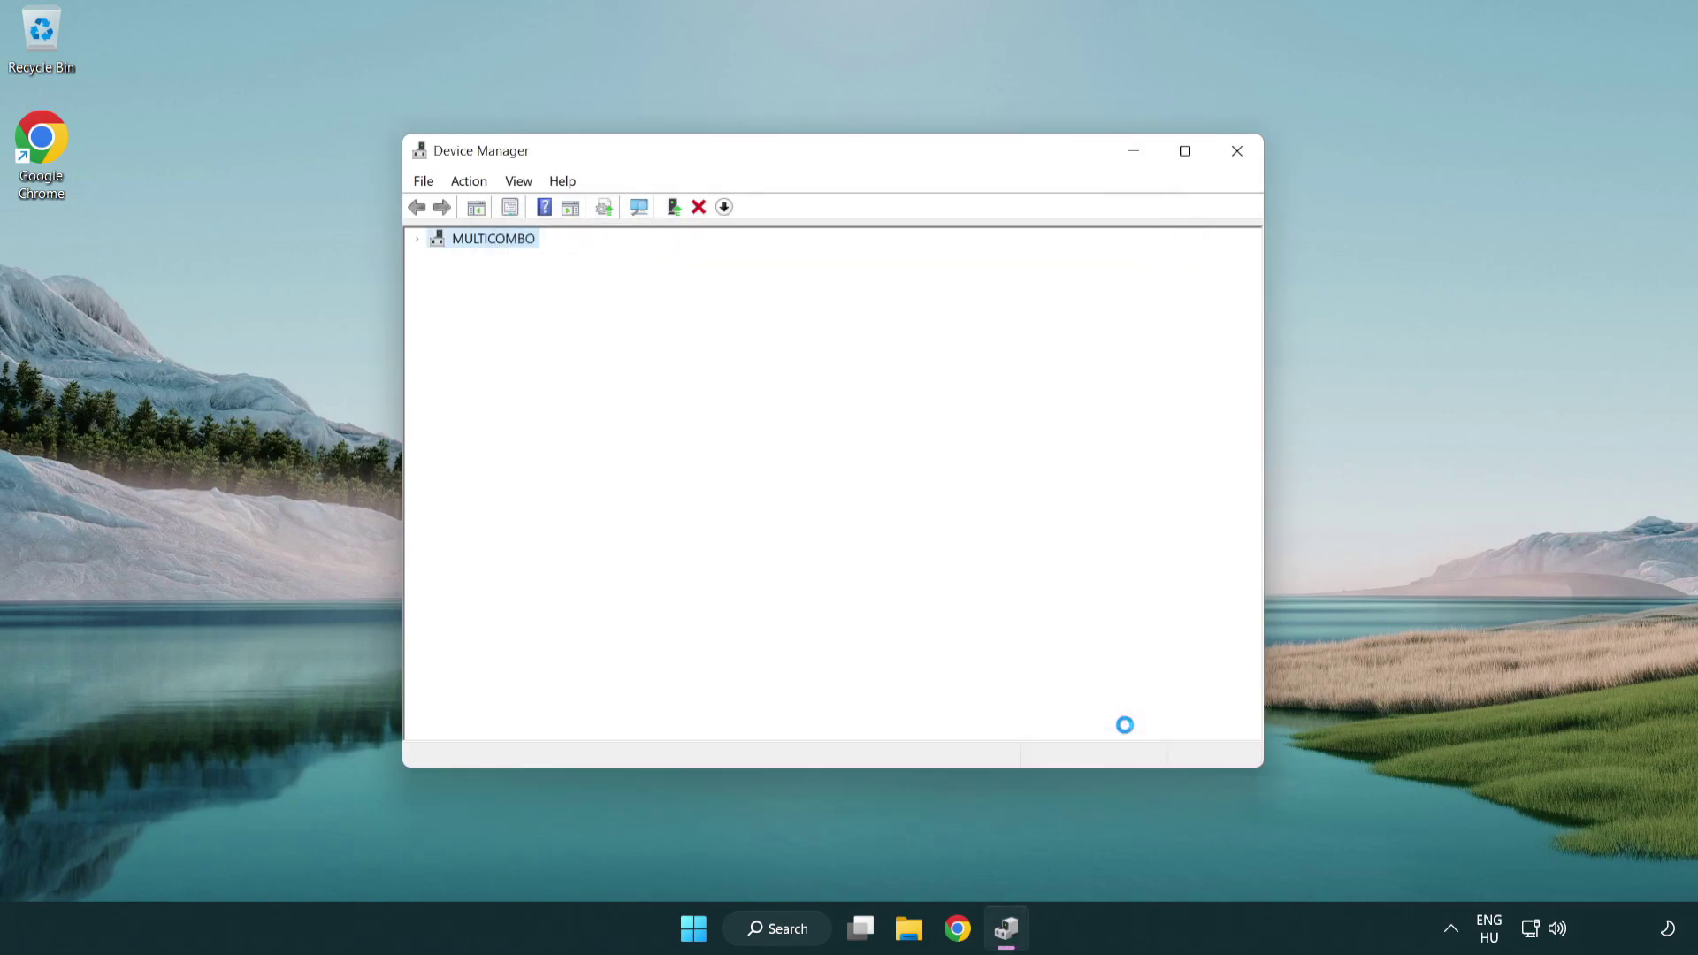
# Step: Close Device Manager and restart Windows from the Start menu power options
pyautogui.click(1239, 155)
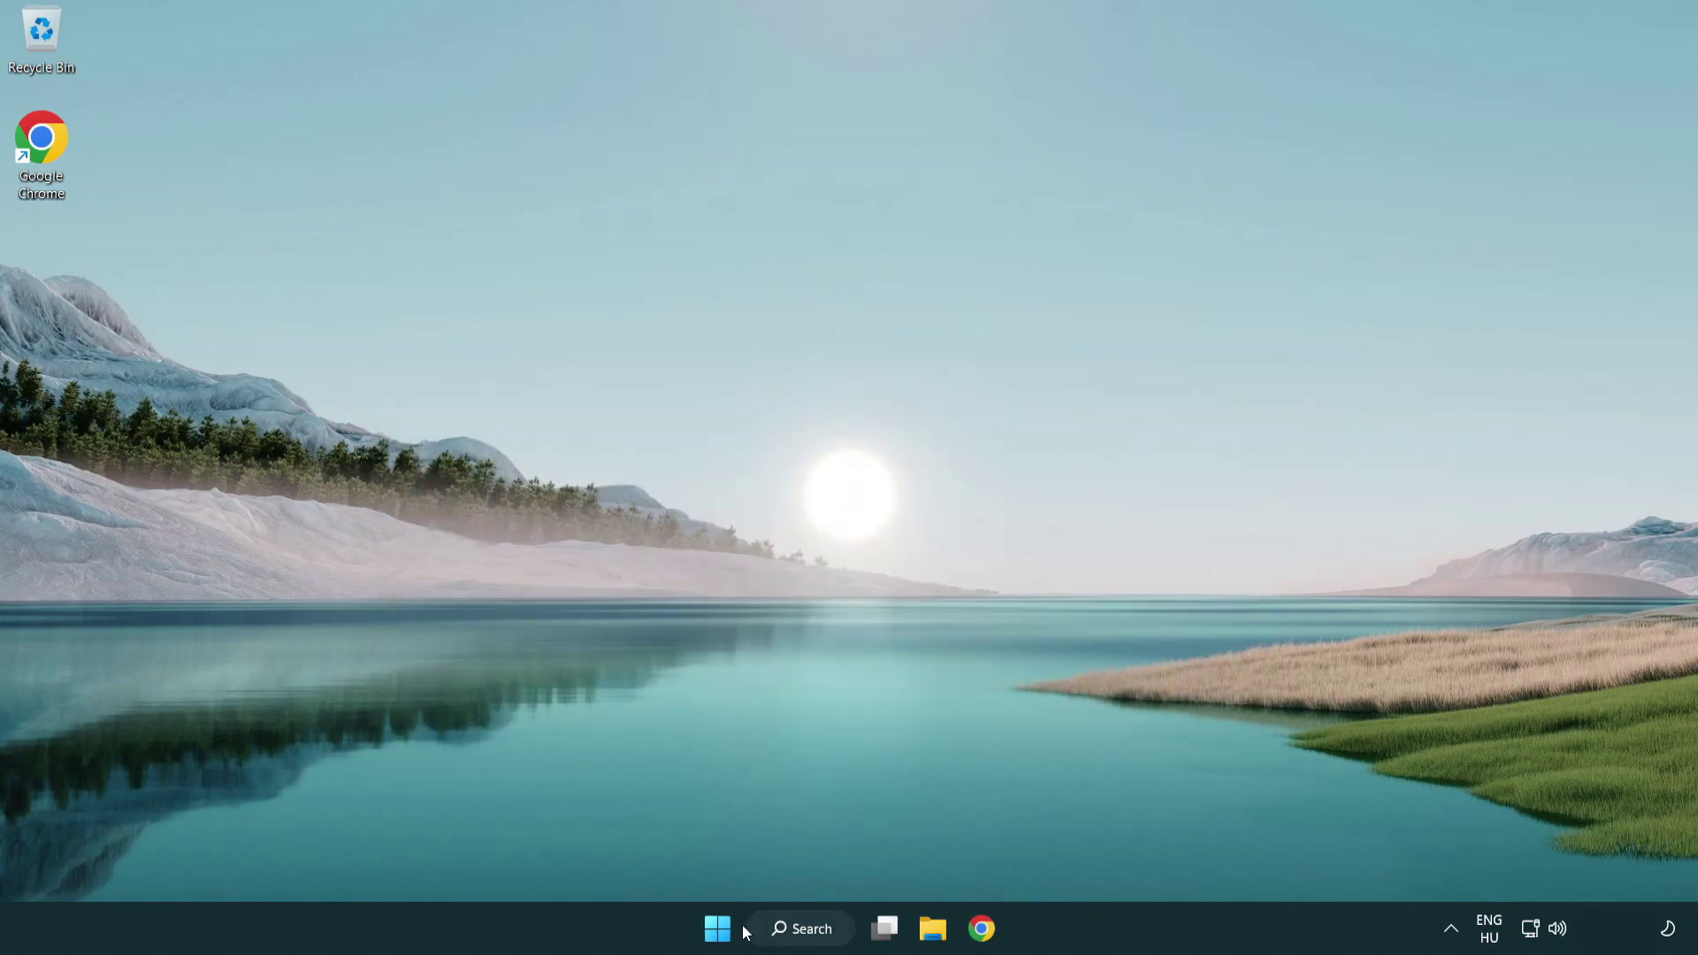
pyautogui.click(719, 926)
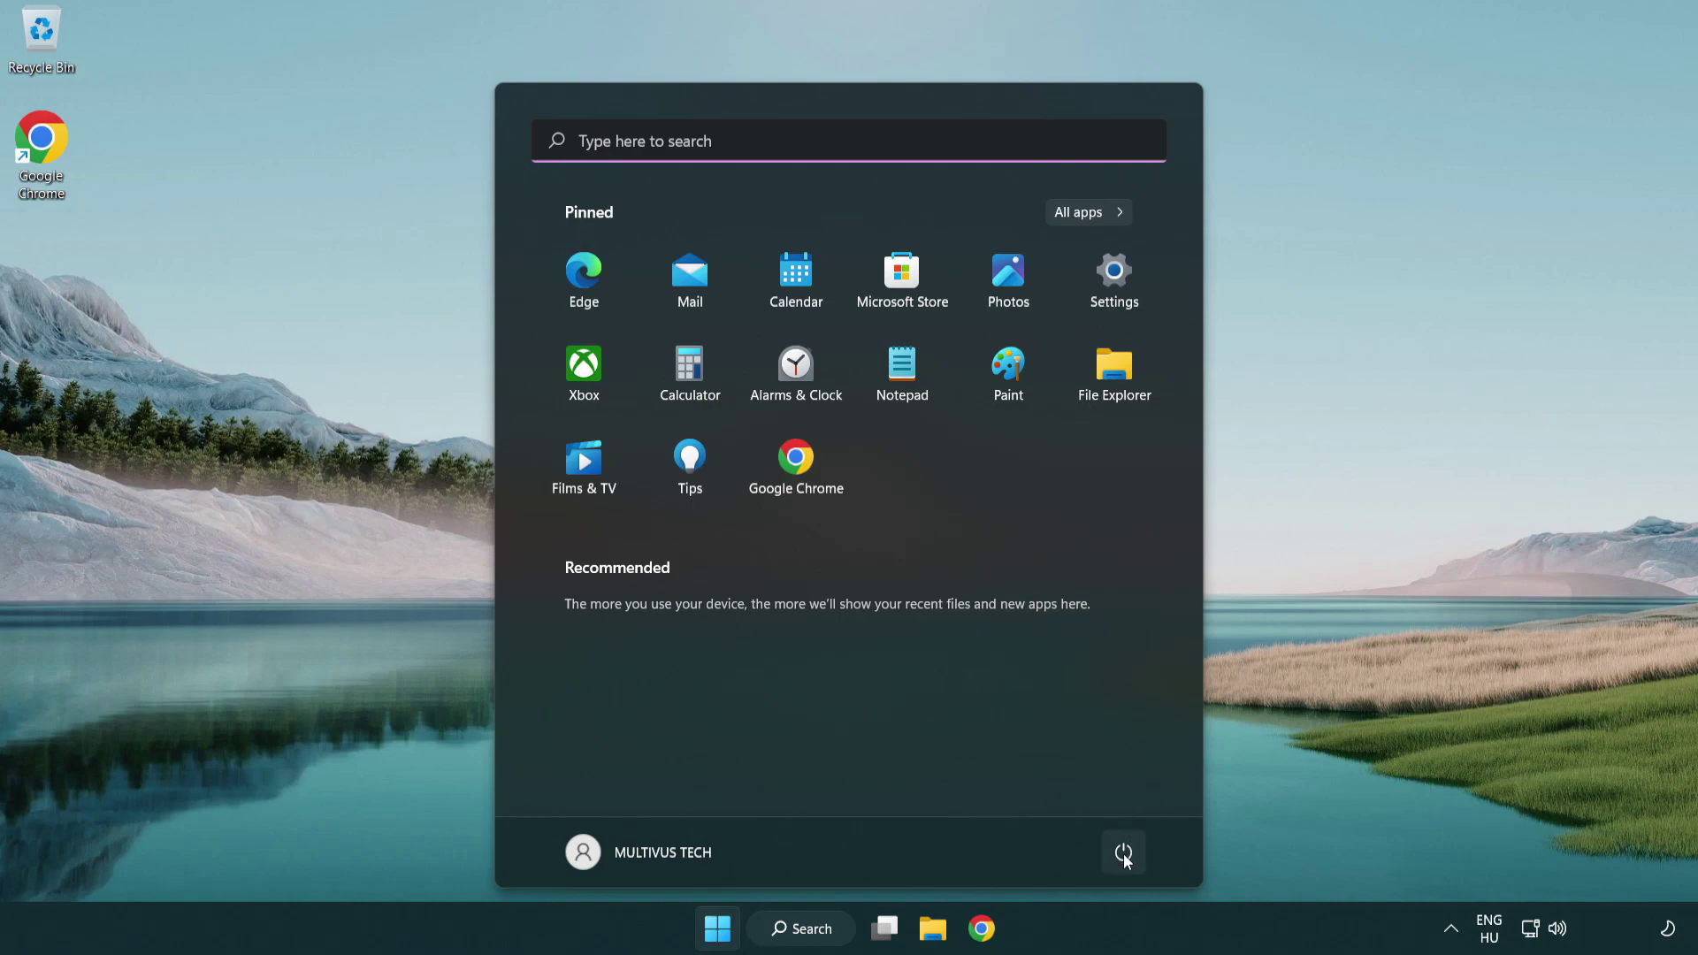
pyautogui.click(1123, 854)
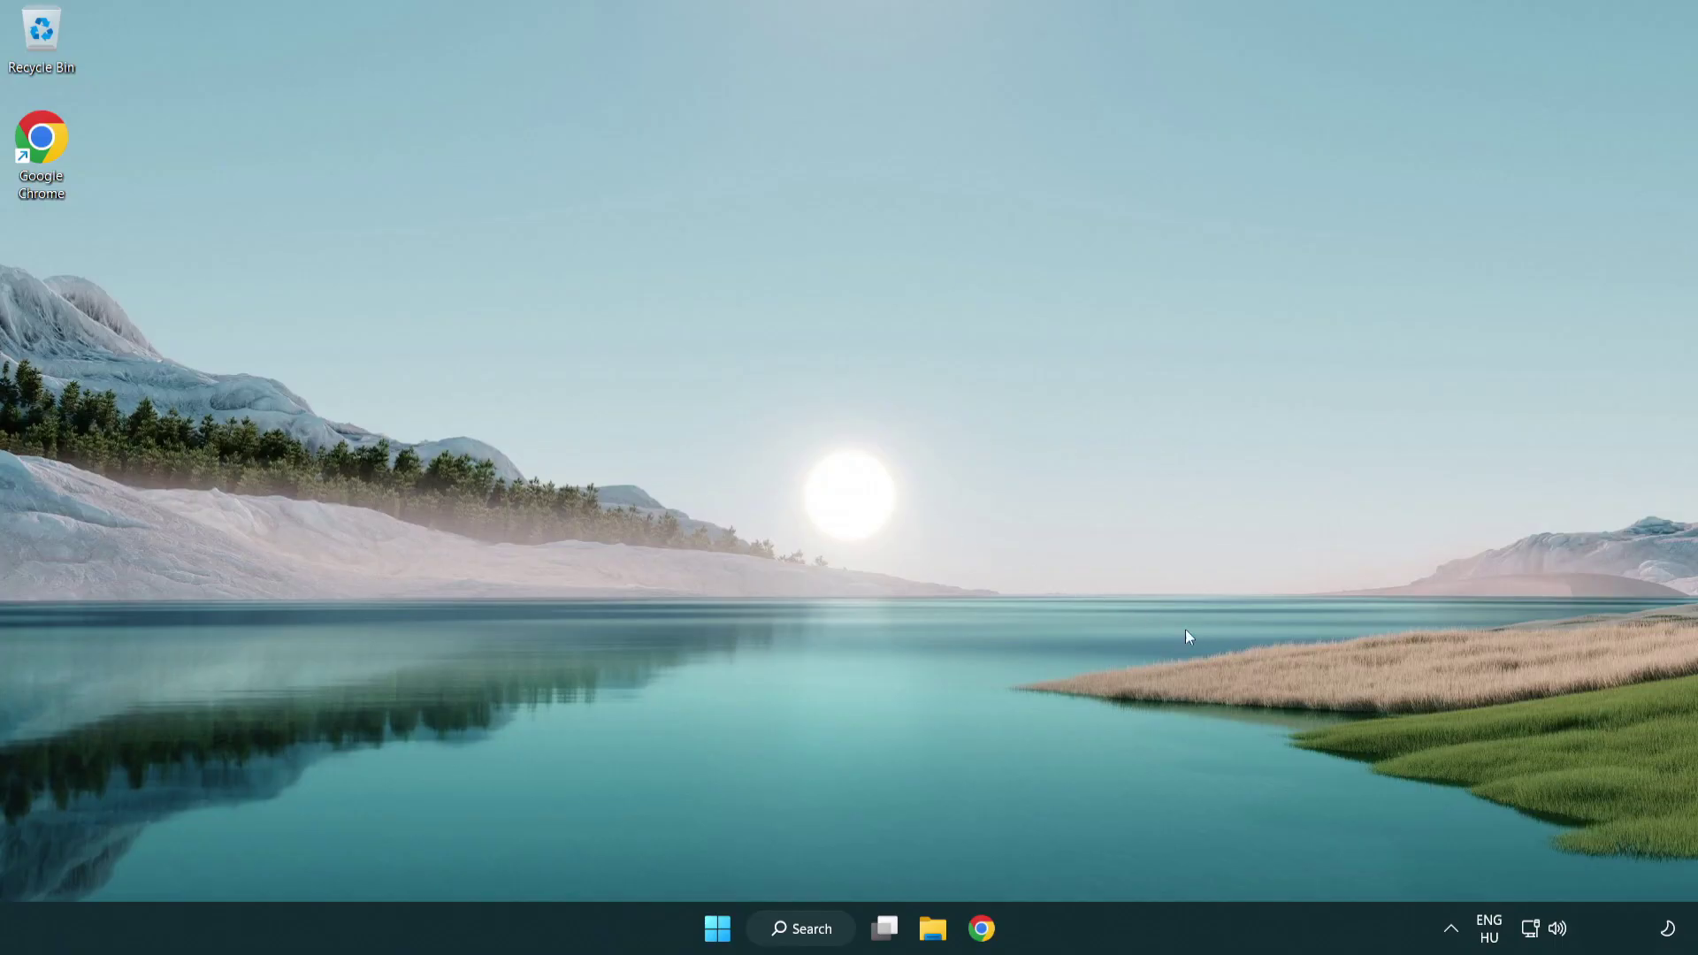
# Step: Launch the Playing Audio sound troubleshooter from the taskbar volume icon's context menu
pyautogui.rightClick(1561, 935)
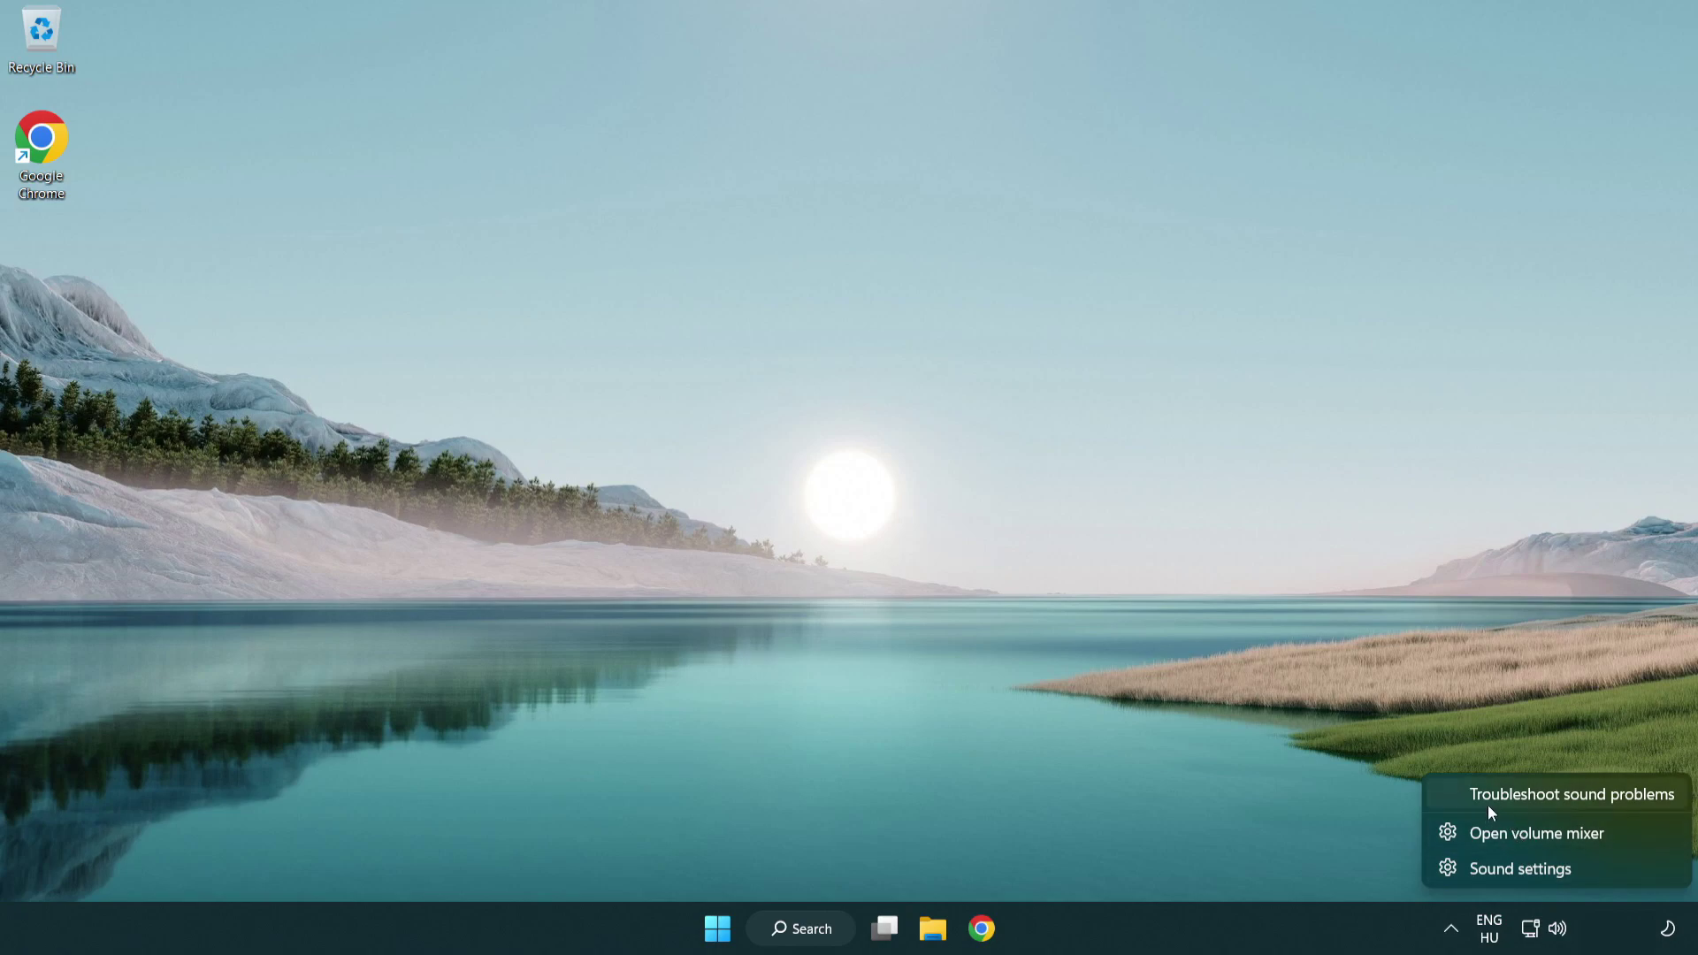
pyautogui.click(1551, 801)
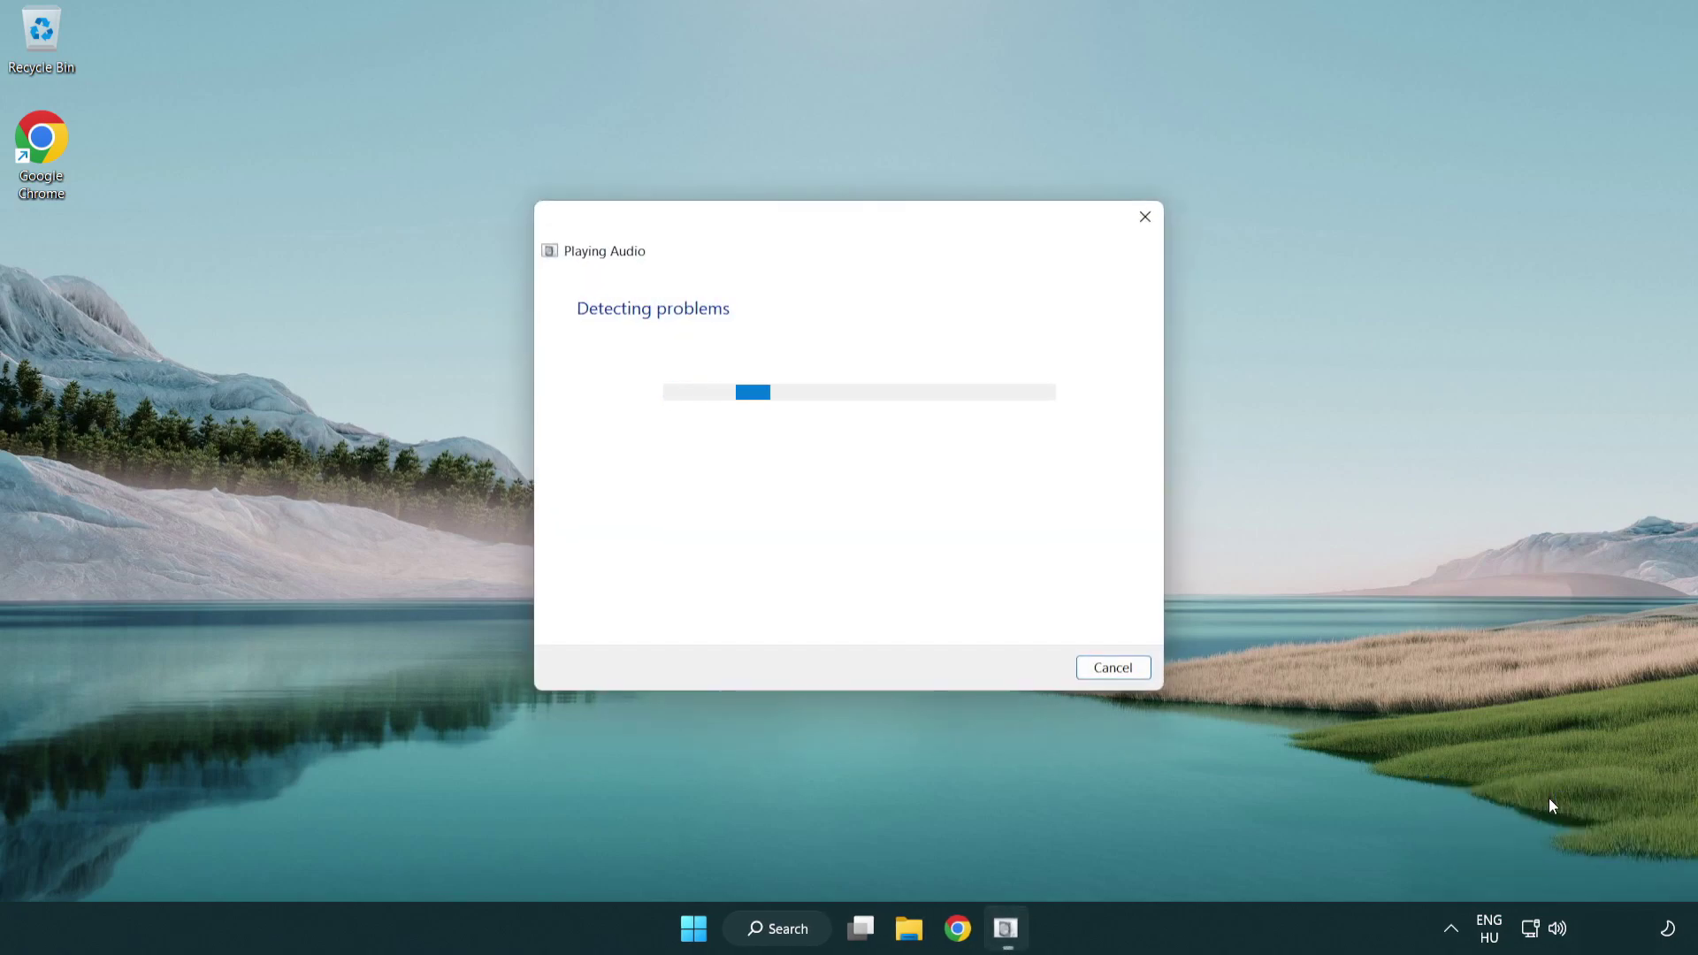